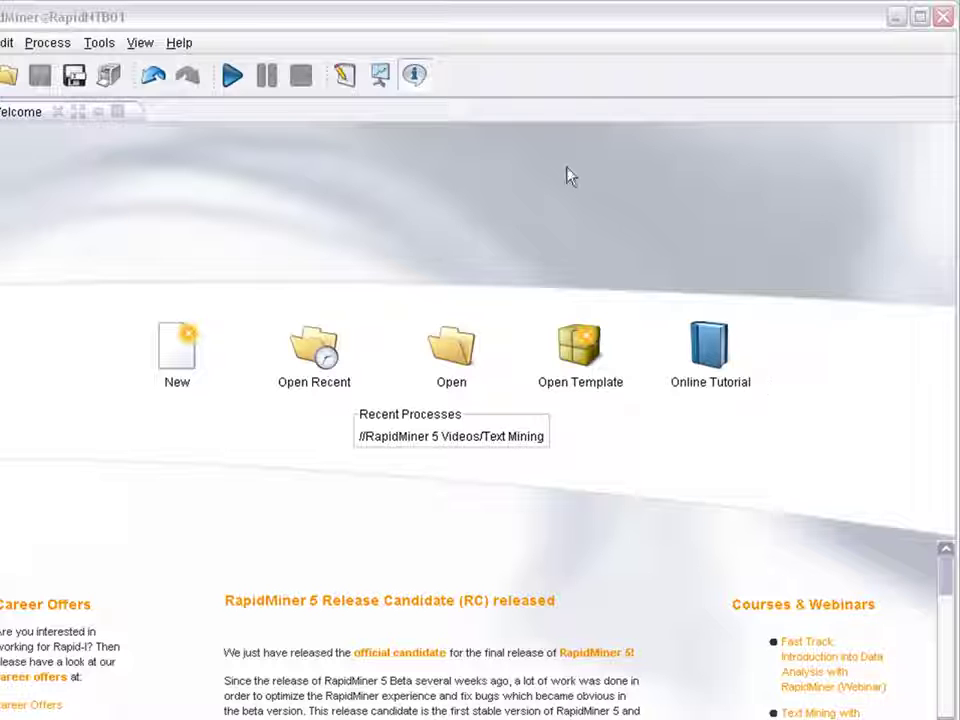
Check the Text Processing extension's entry in the list of available RapidMiner updates and close the list.
click(180, 45)
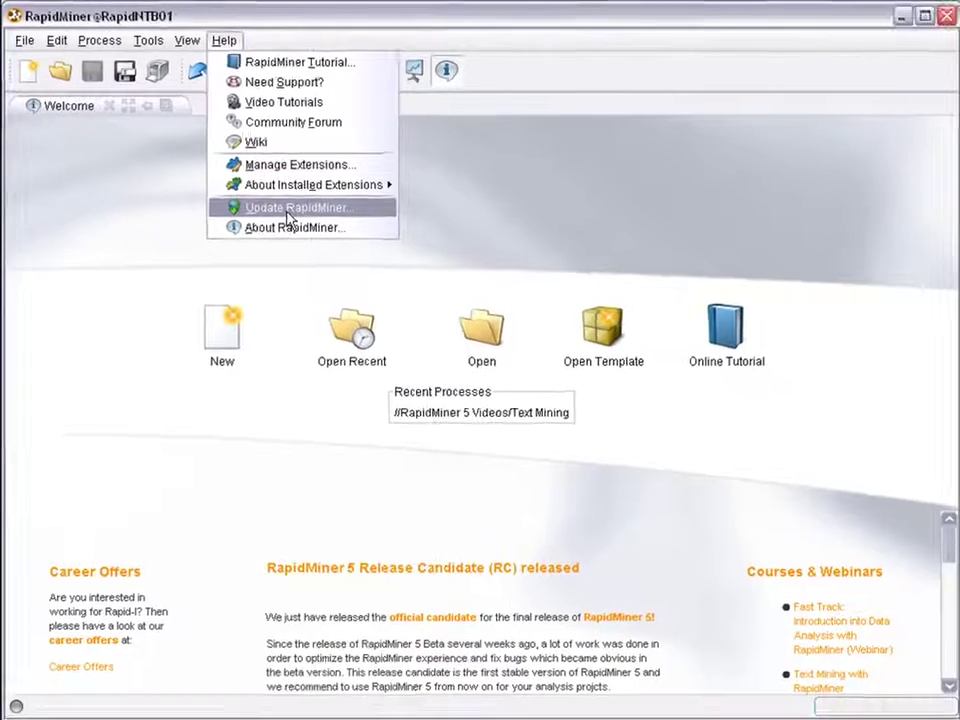
click(376, 262)
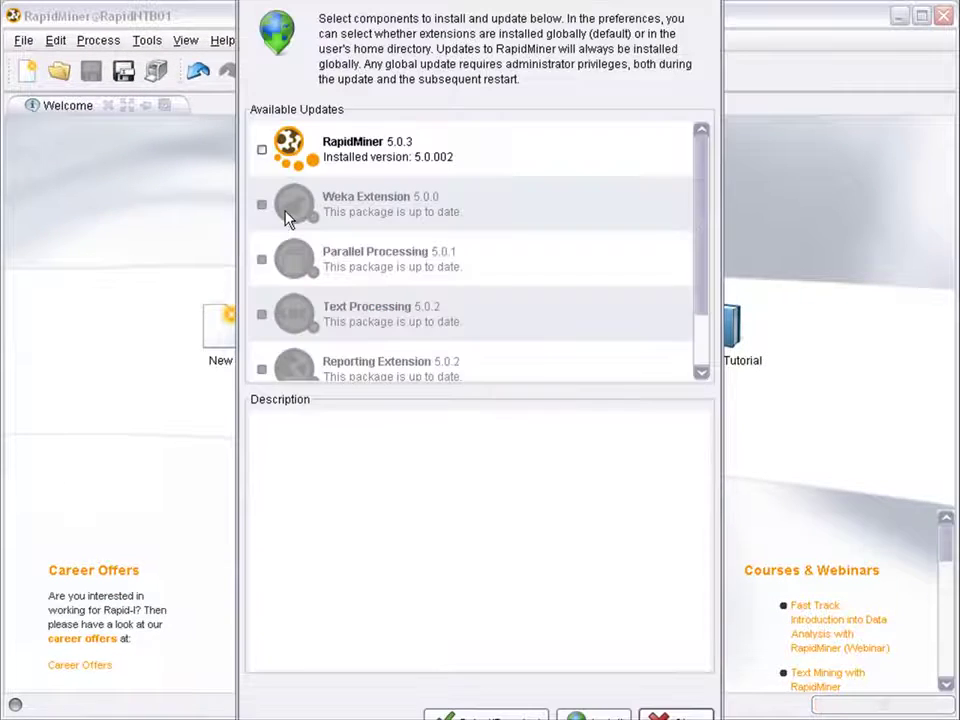
click(315, 305)
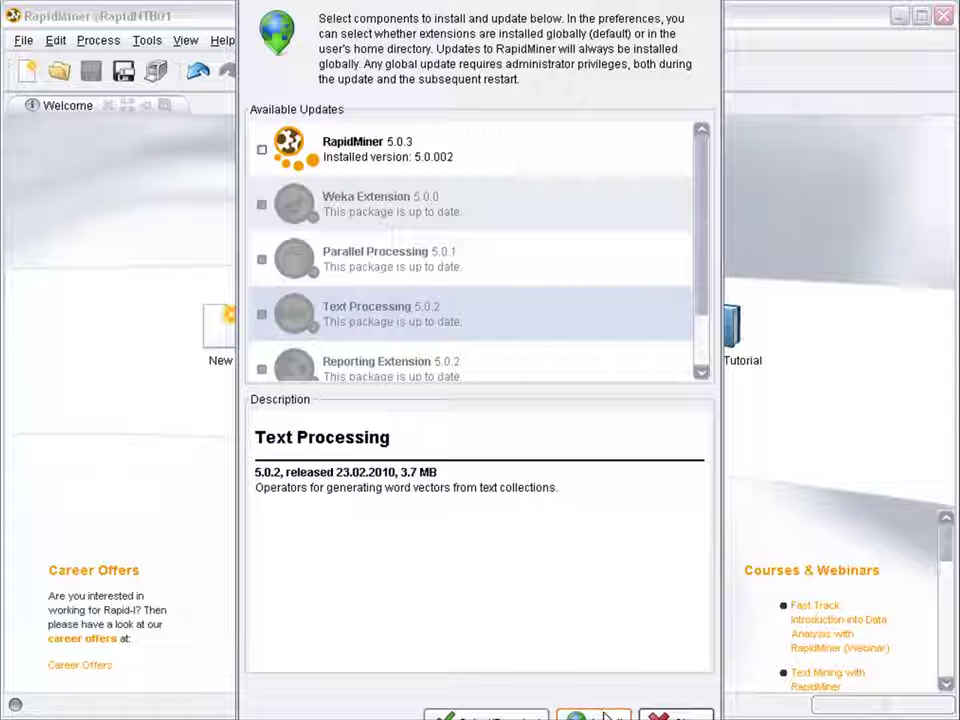
click(669, 717)
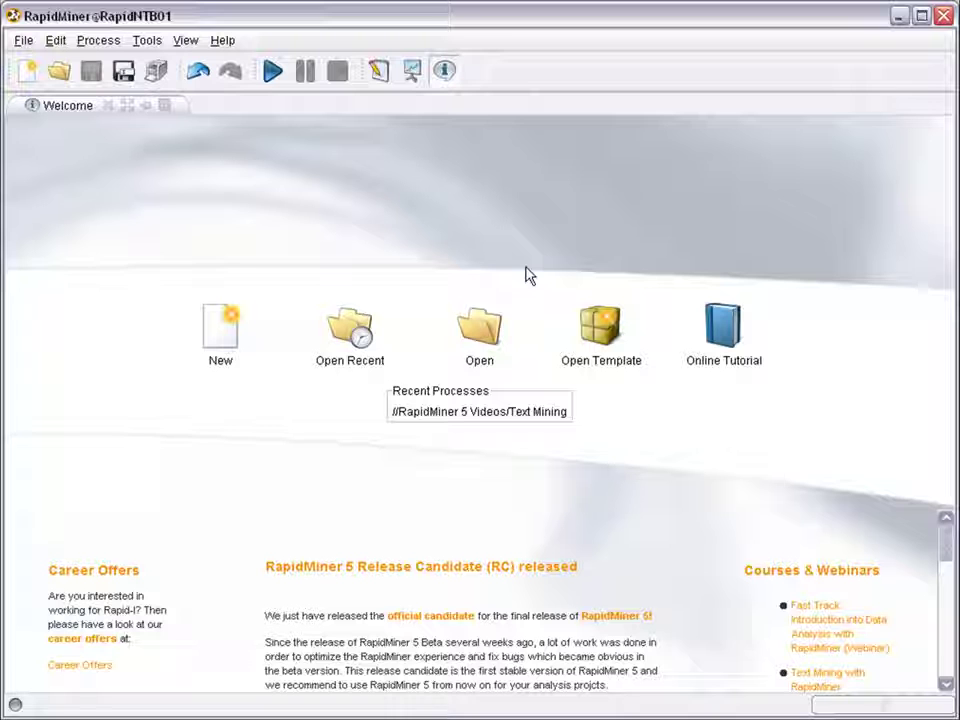
Create a new process and store it as "Text Mining" in the RapidMiner 5 Videos repository.
click(221, 352)
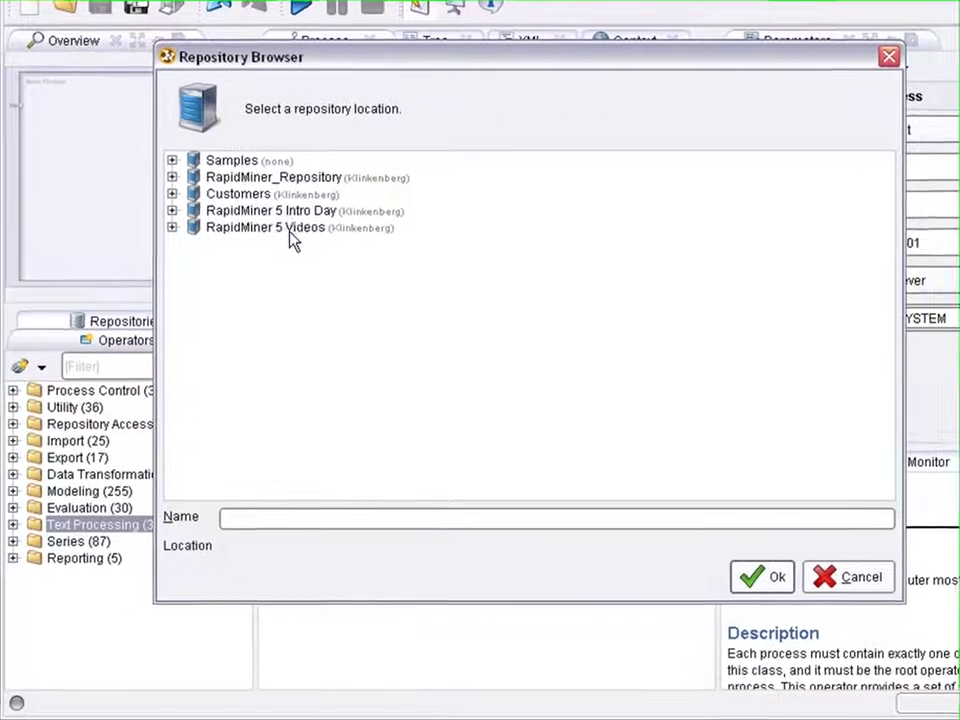
click(262, 275)
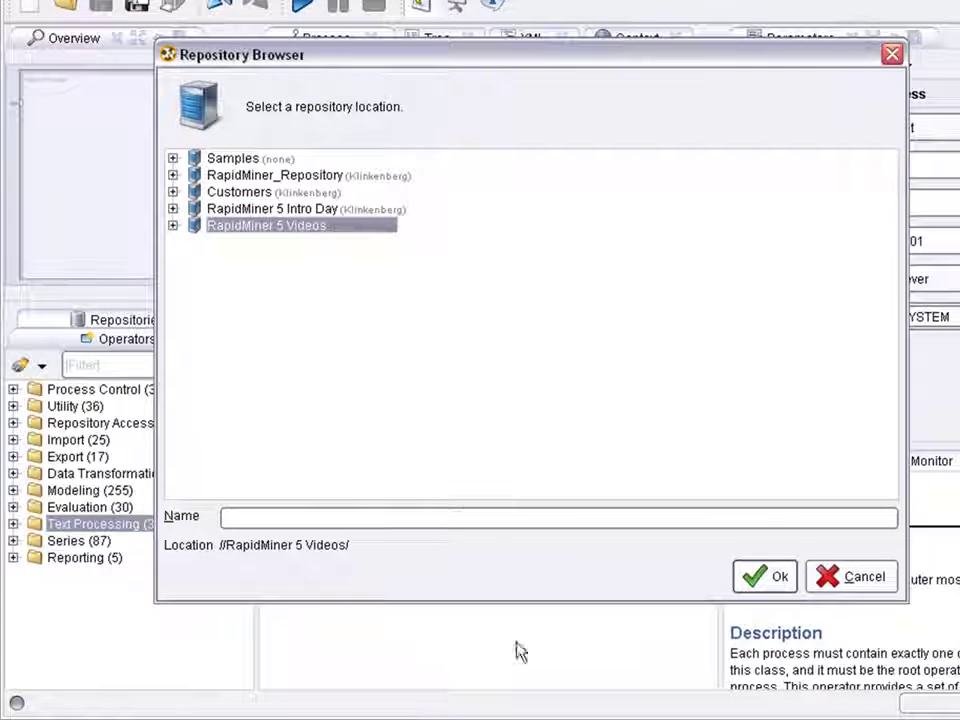
click(456, 518)
text(Text Mining)
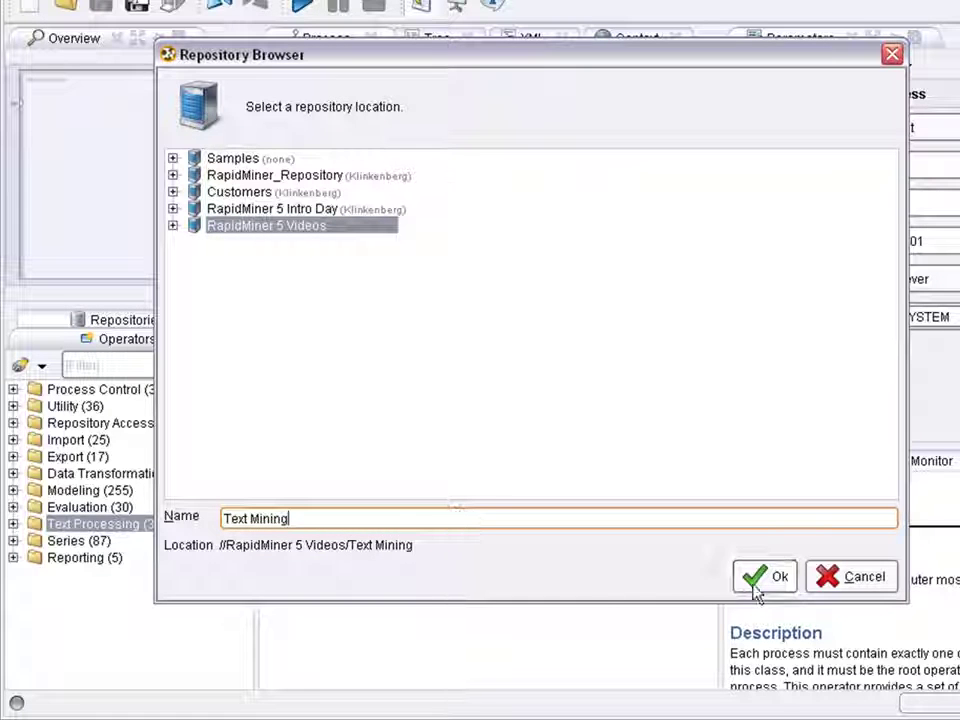
click(760, 580)
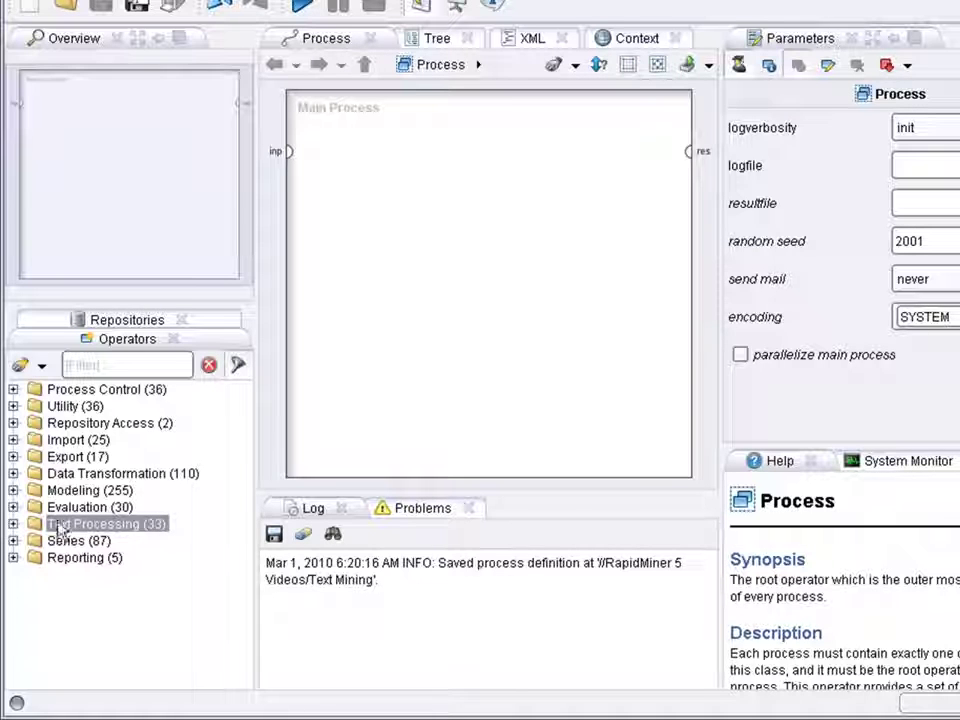
Add the Process Documents from Files operator from the Text Processing group to the main process.
click(14, 523)
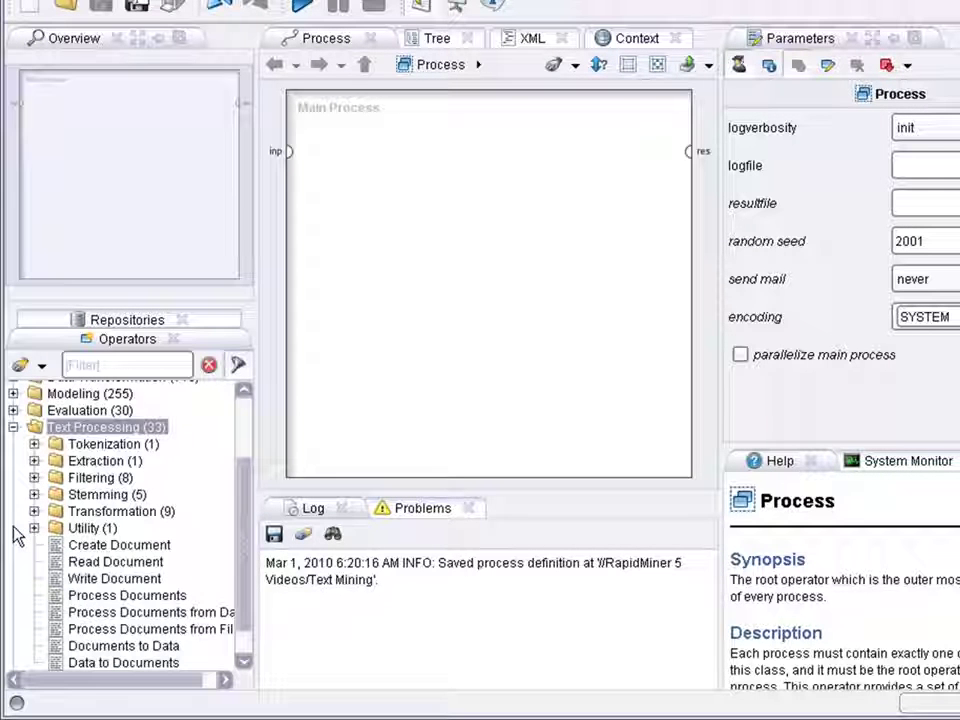
click(150, 612)
drag(145, 637, 360, 163)
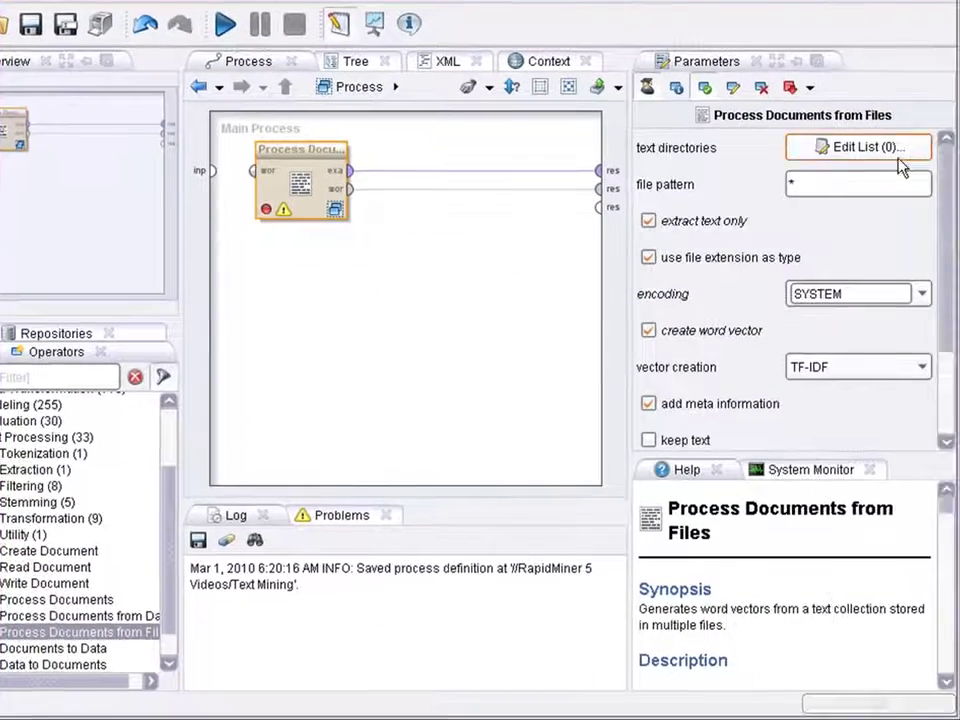
Add two entries to the operator's text directories and set the first entry's directory to newsgroup\graphics in the Text Data bookmark.
click(899, 166)
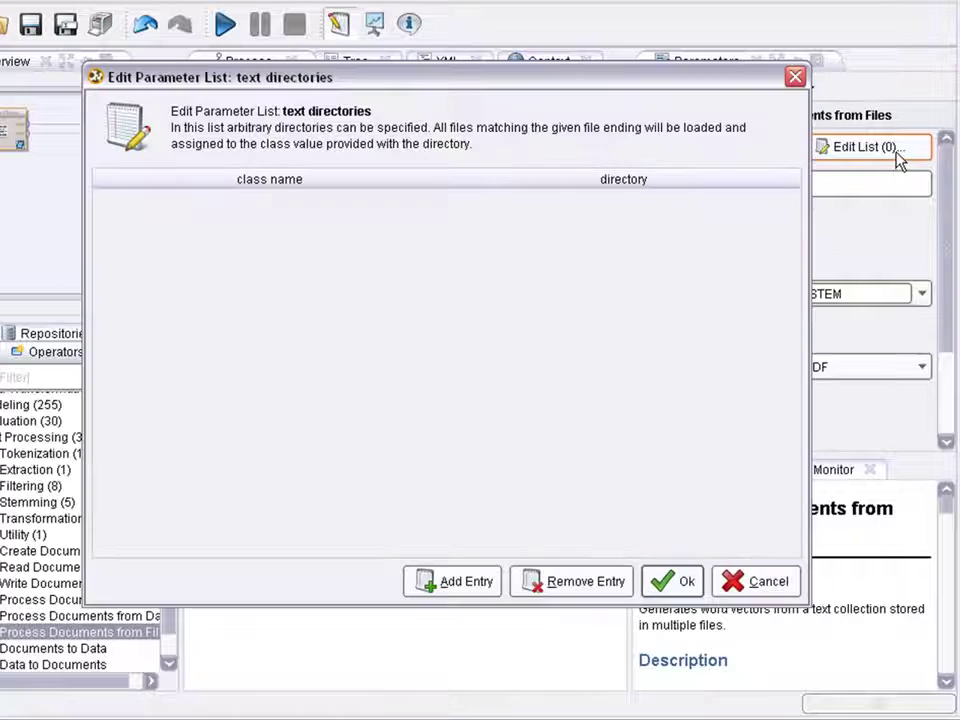
click(462, 592)
click(463, 594)
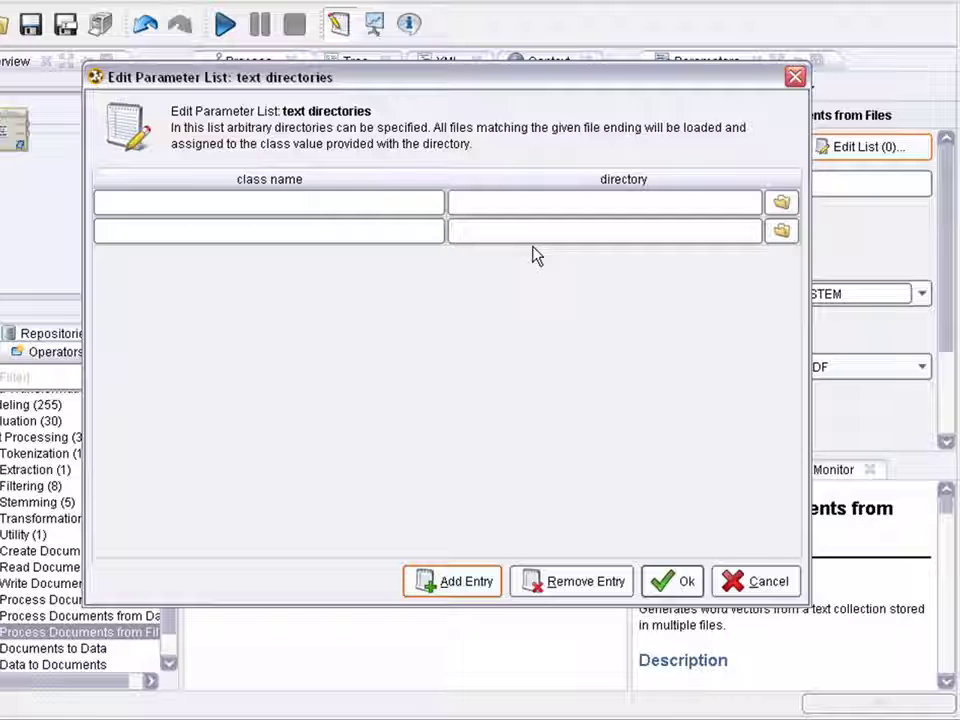
click(782, 204)
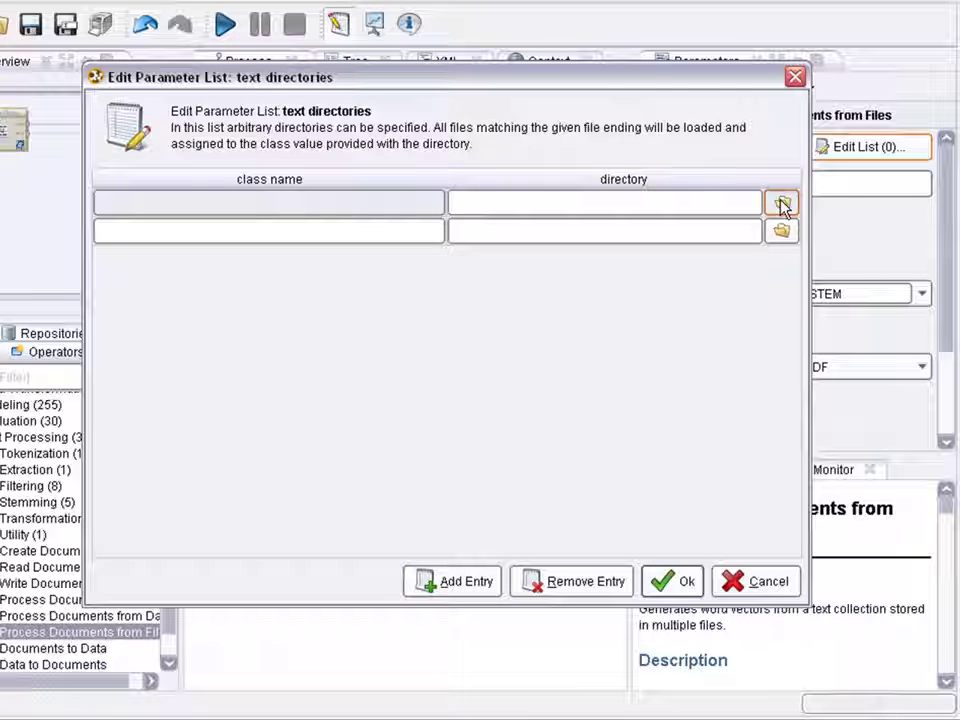
click(782, 204)
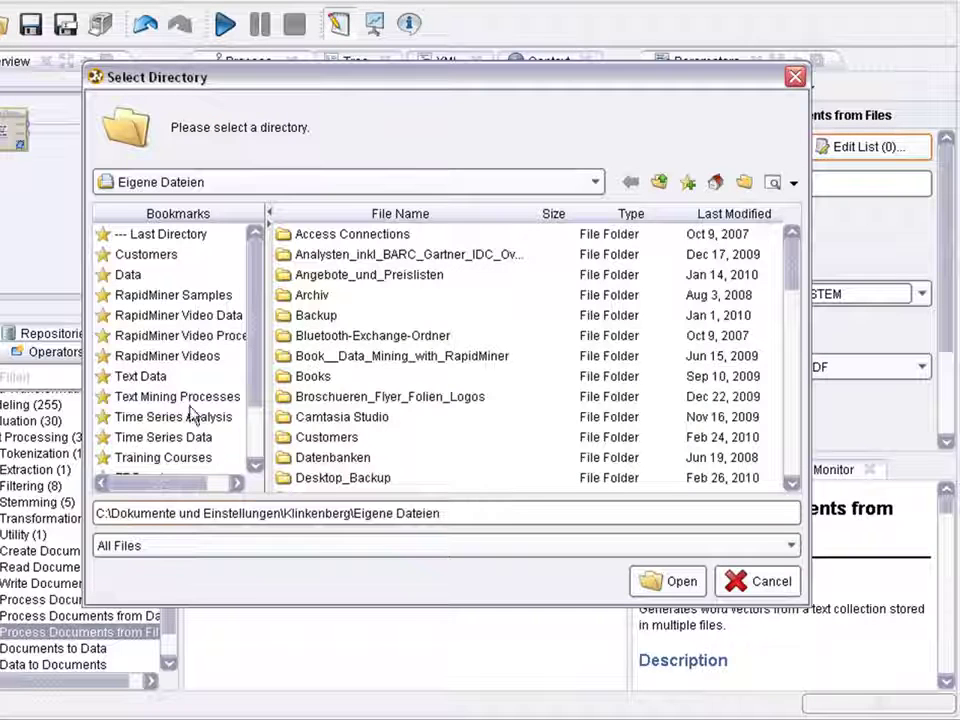
click(150, 377)
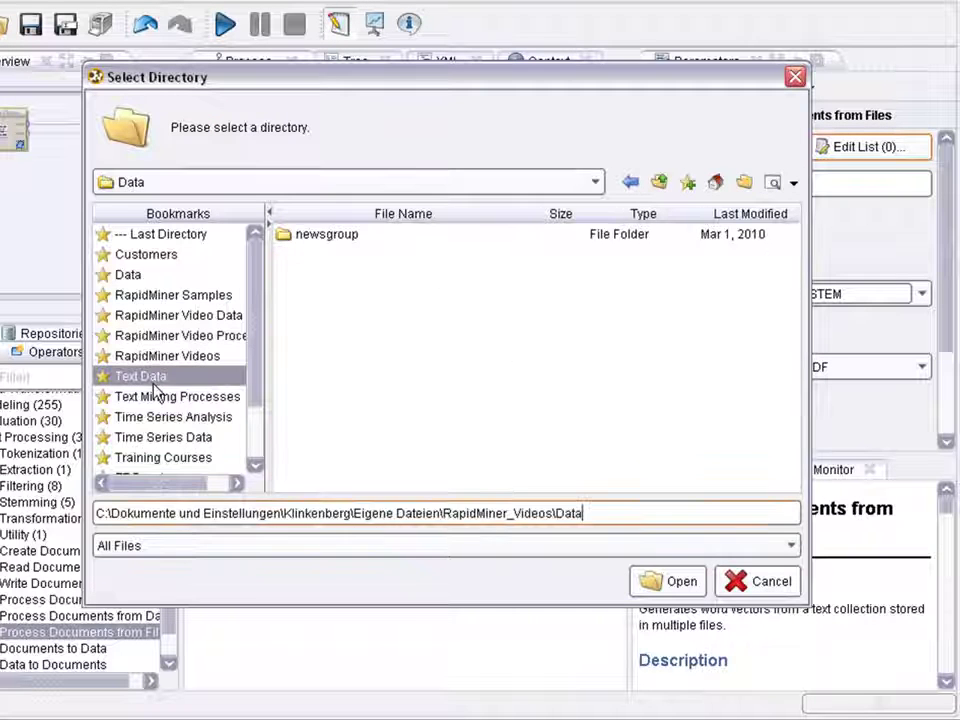
double_click(341, 240)
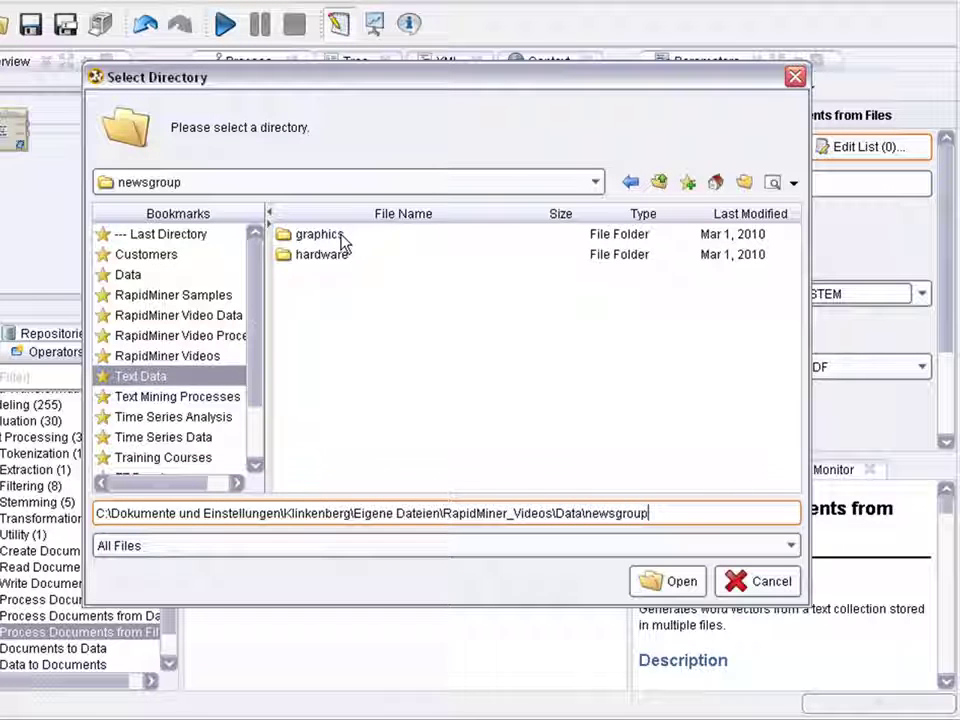
click(325, 235)
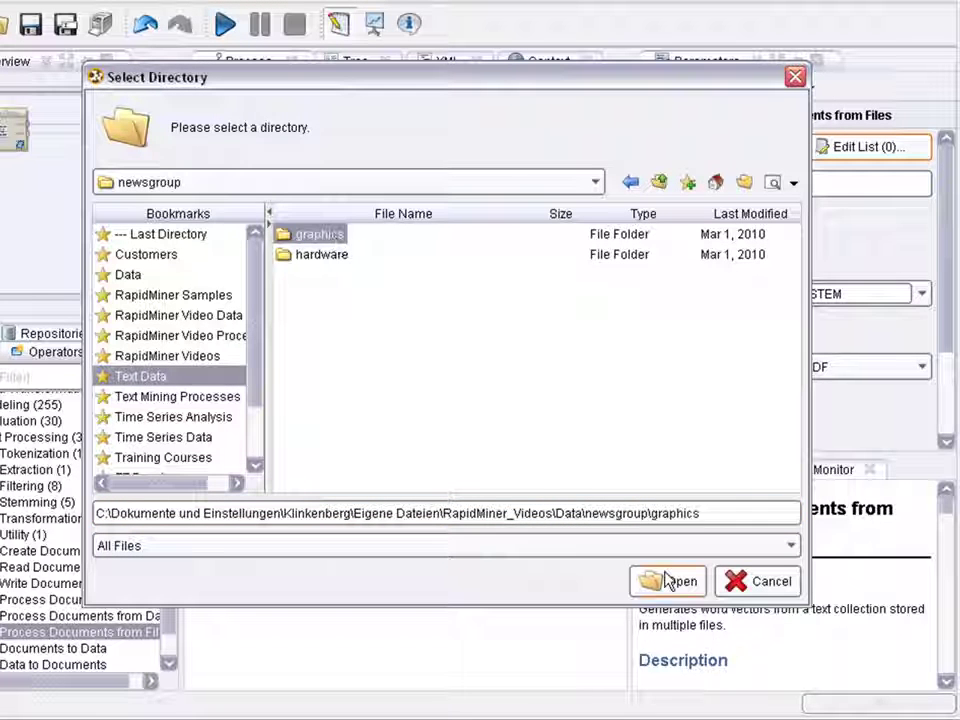
click(668, 583)
Set the second text directory entry to the newsgroup\hardware folder in the Text Data bookmark.
click(781, 232)
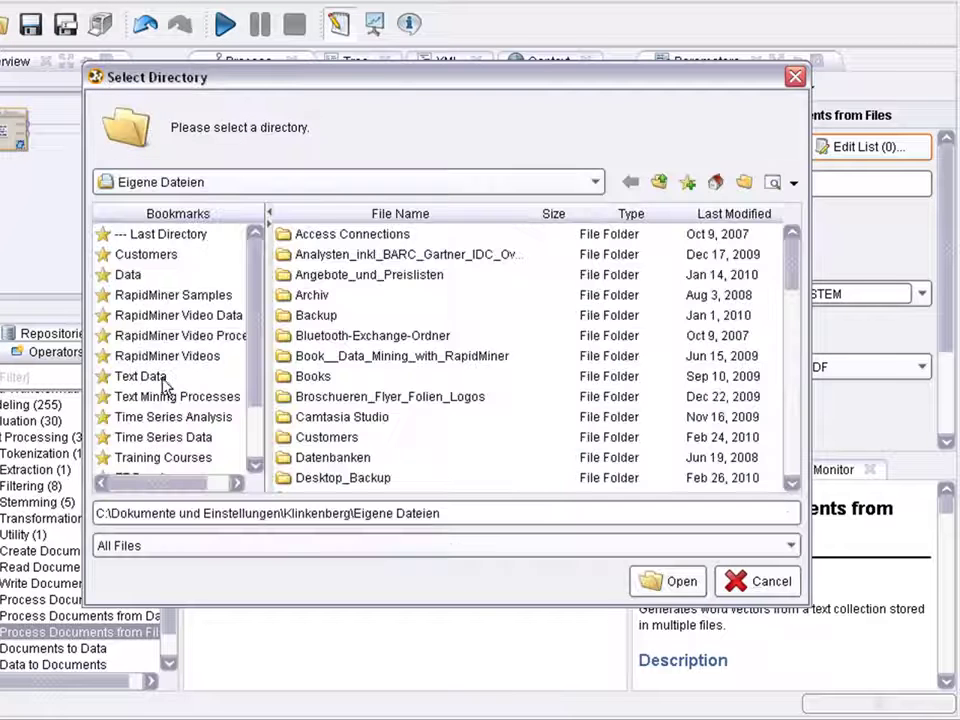
click(150, 377)
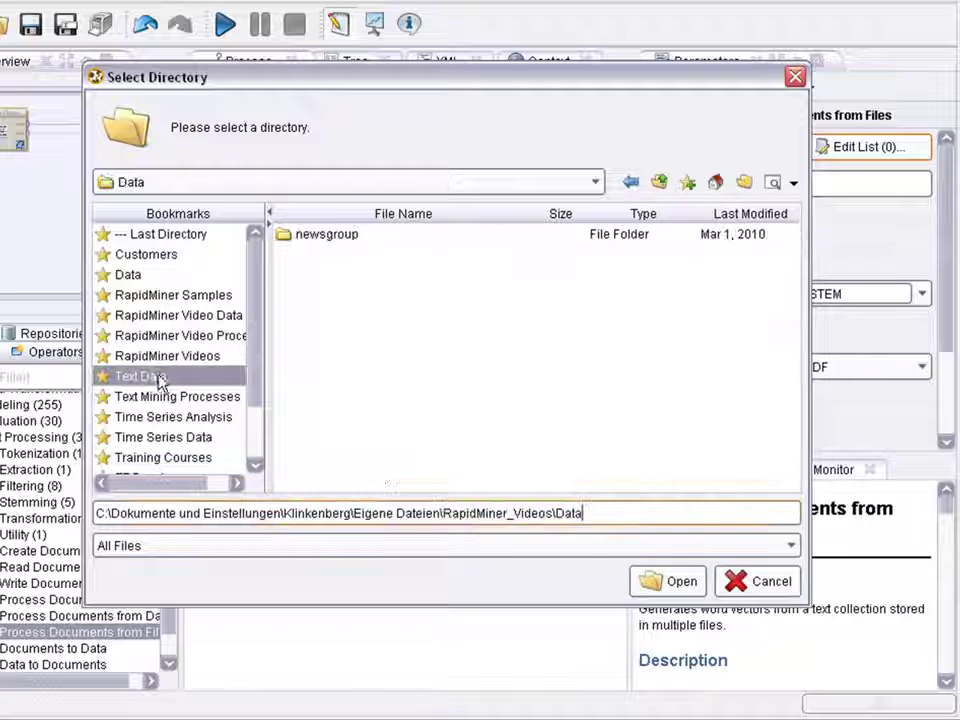
double_click(326, 242)
click(349, 256)
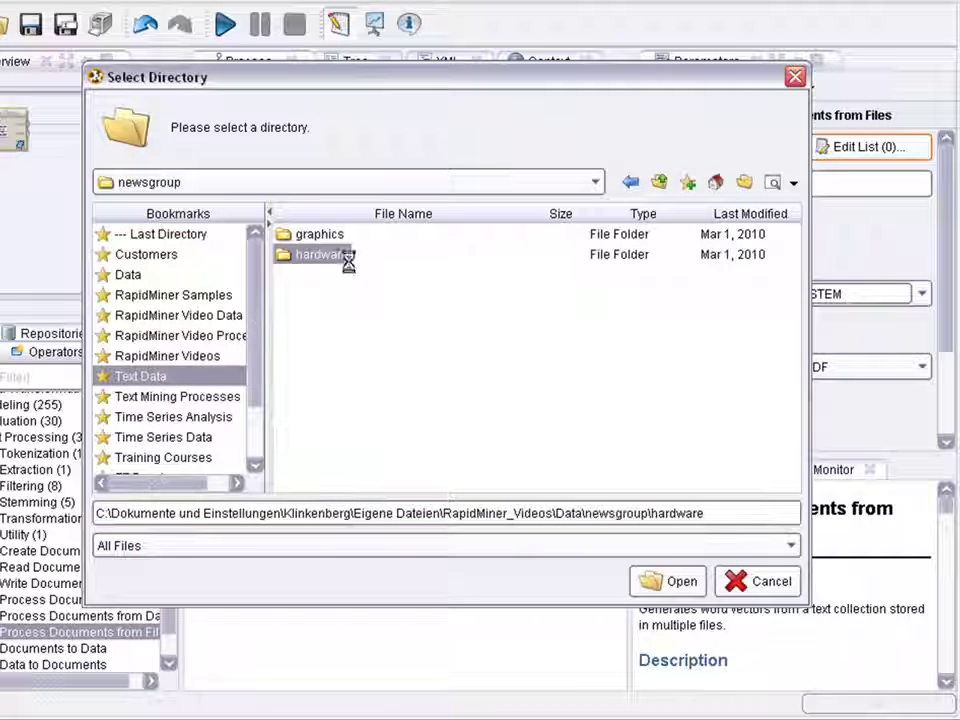
click(650, 582)
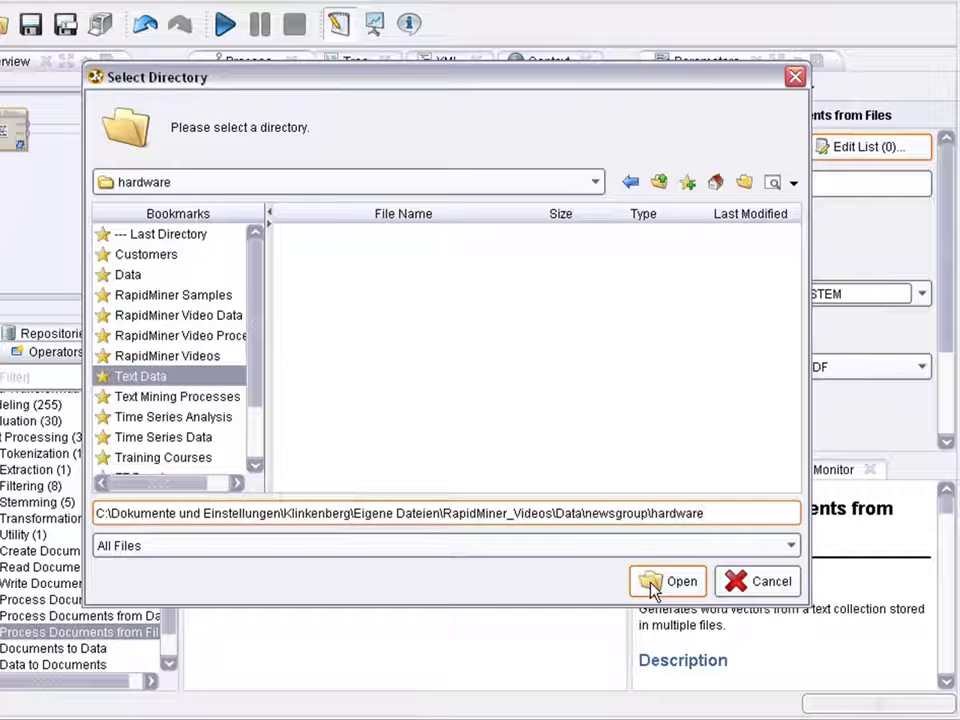
click(650, 584)
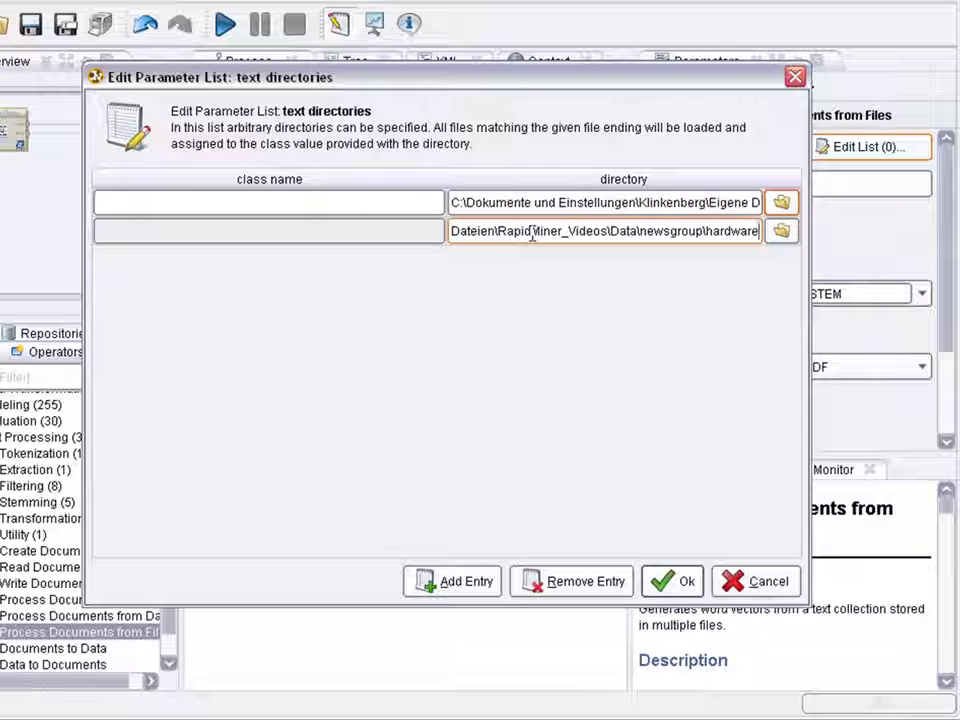
Name the classes of the two text directories "graphics" and "hardware" to match their folders, and accept the list.
click(394, 228)
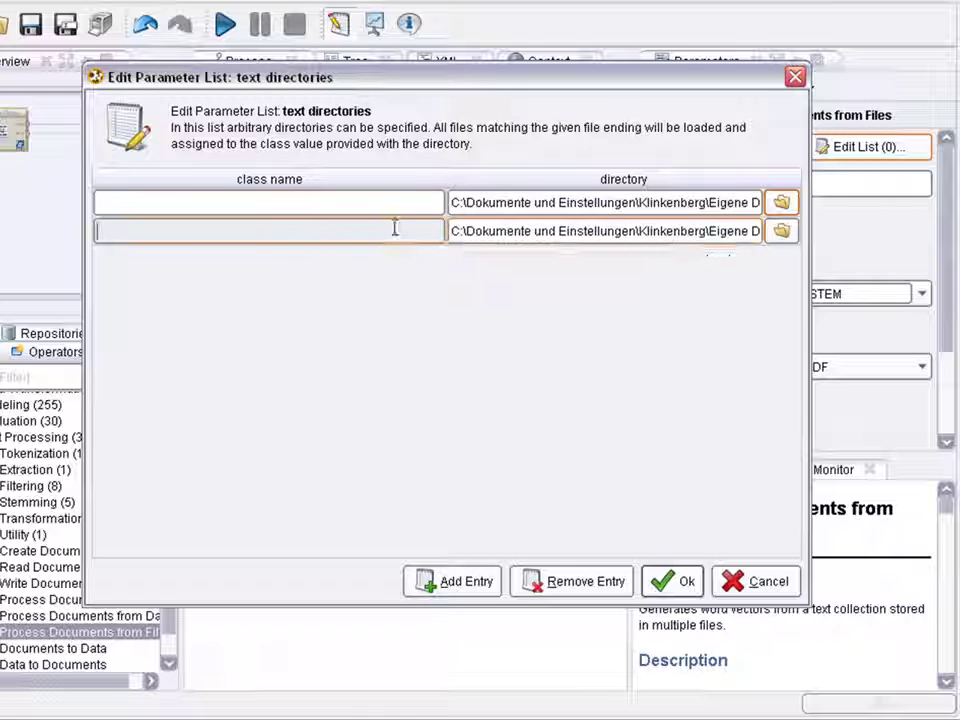
text(hardware)
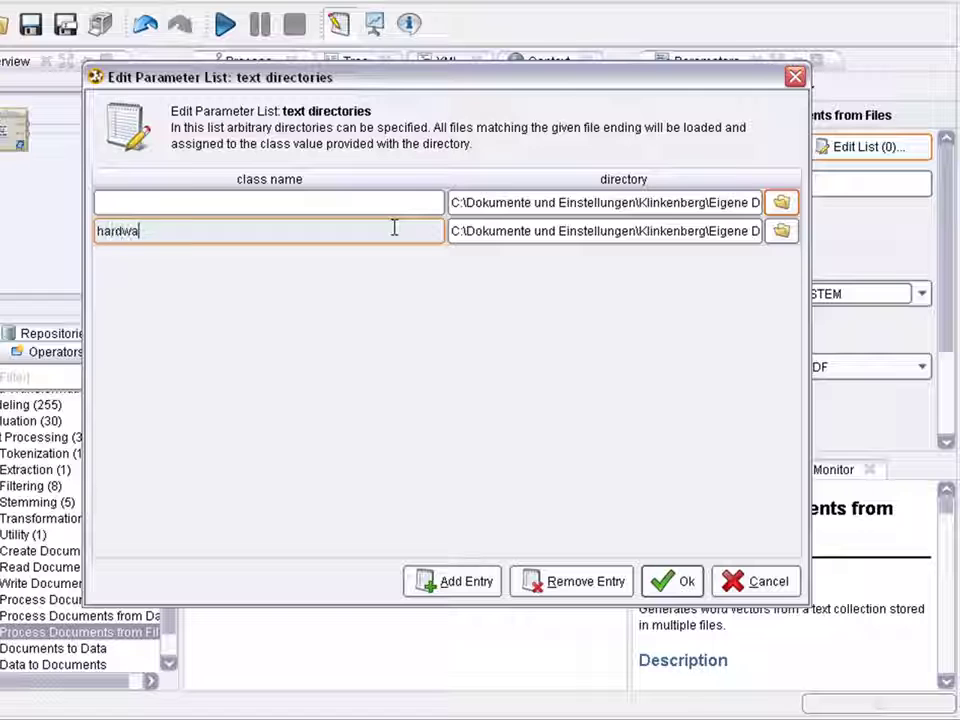
click(386, 200)
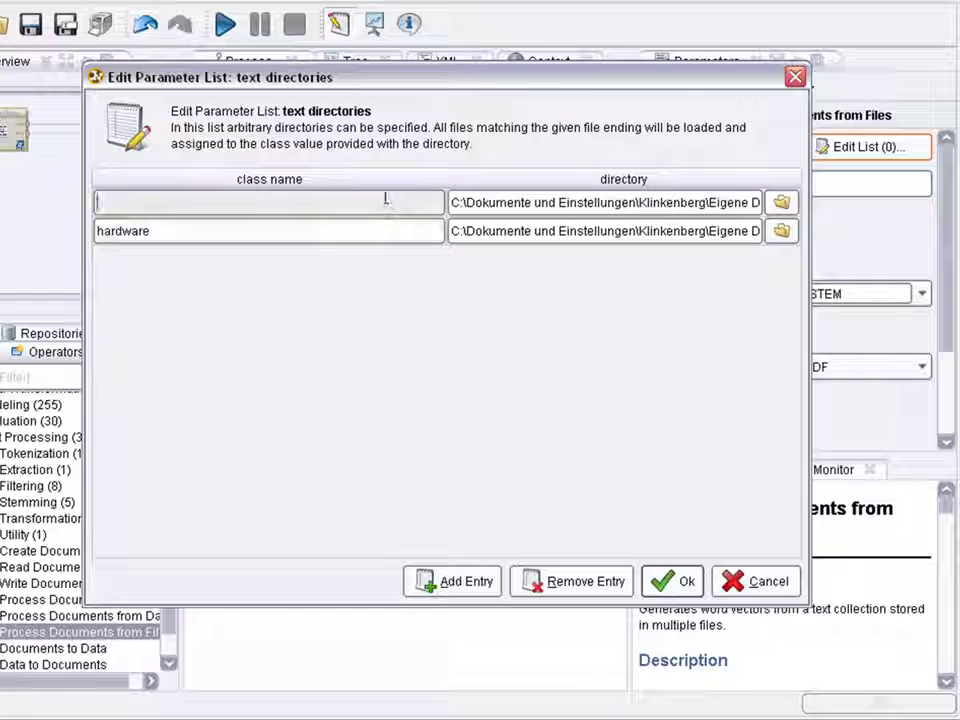
text(graphics)
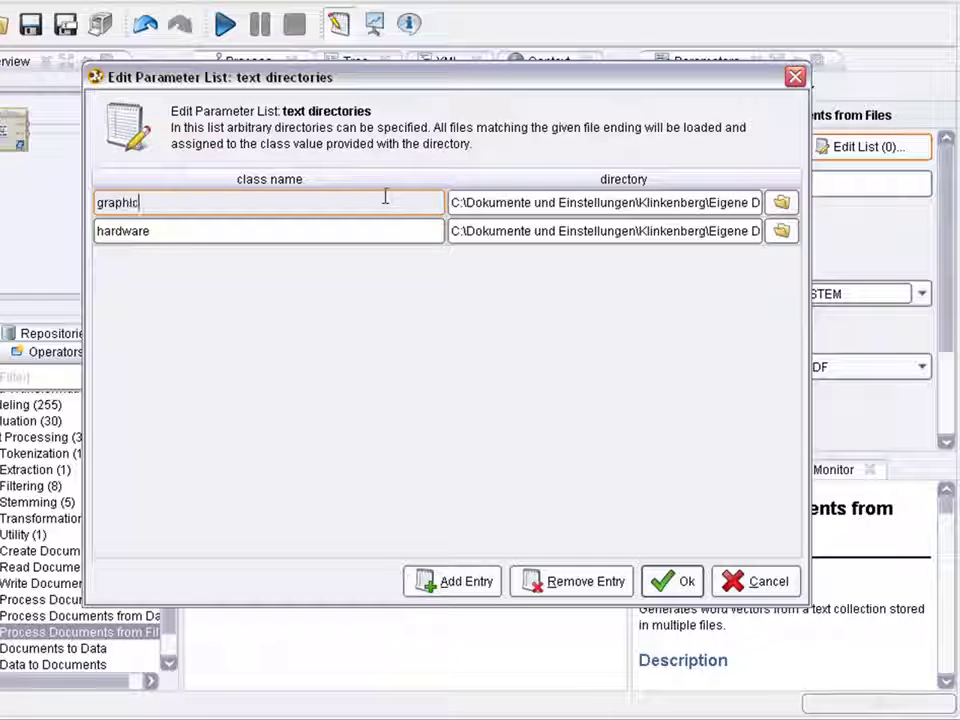
click(677, 581)
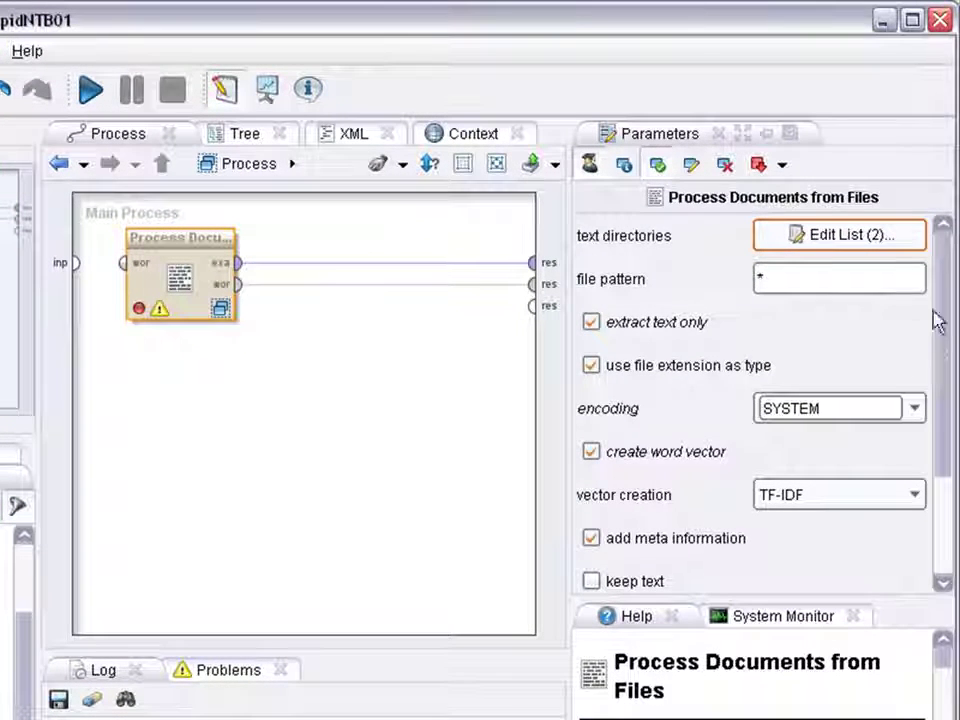
Review the vector creation options of Process Documents from Files and choose TF-IDF.
drag(943, 304, 945, 426)
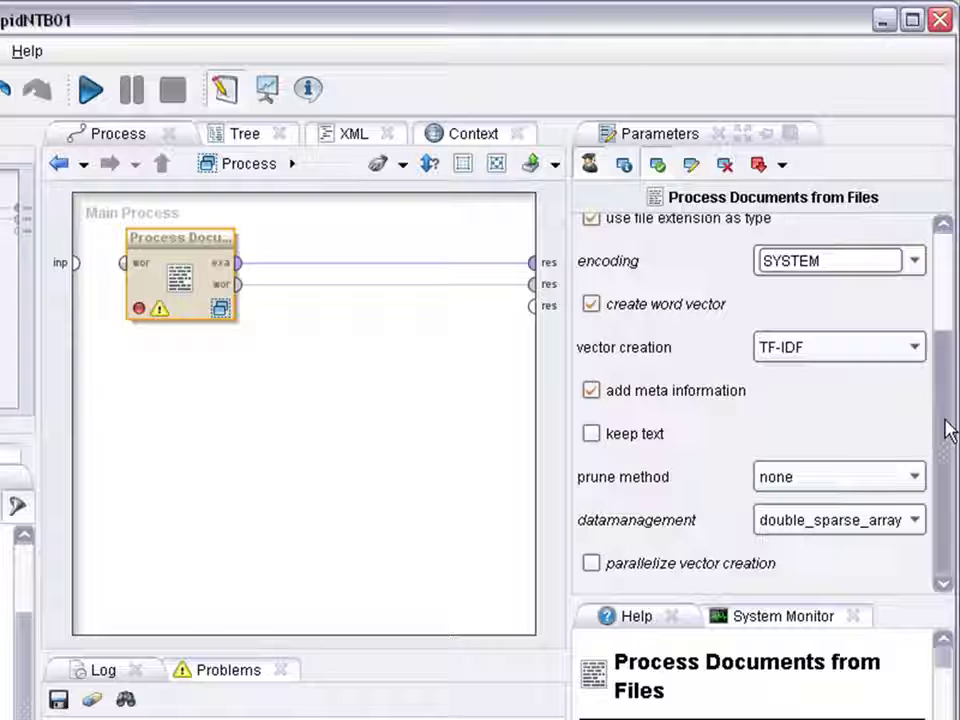
click(916, 349)
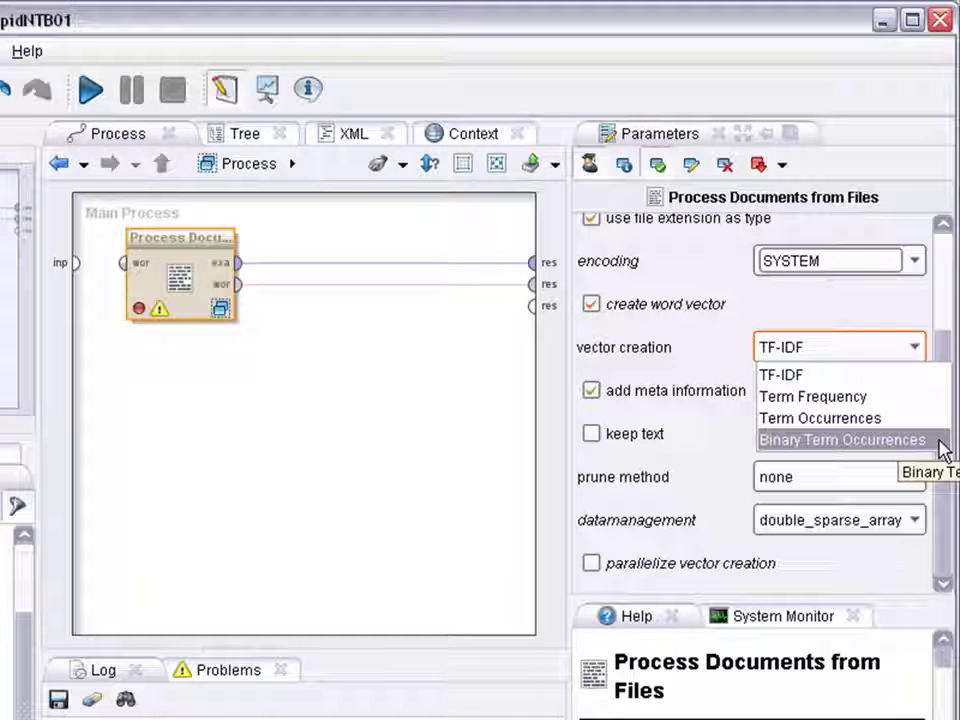
click(883, 377)
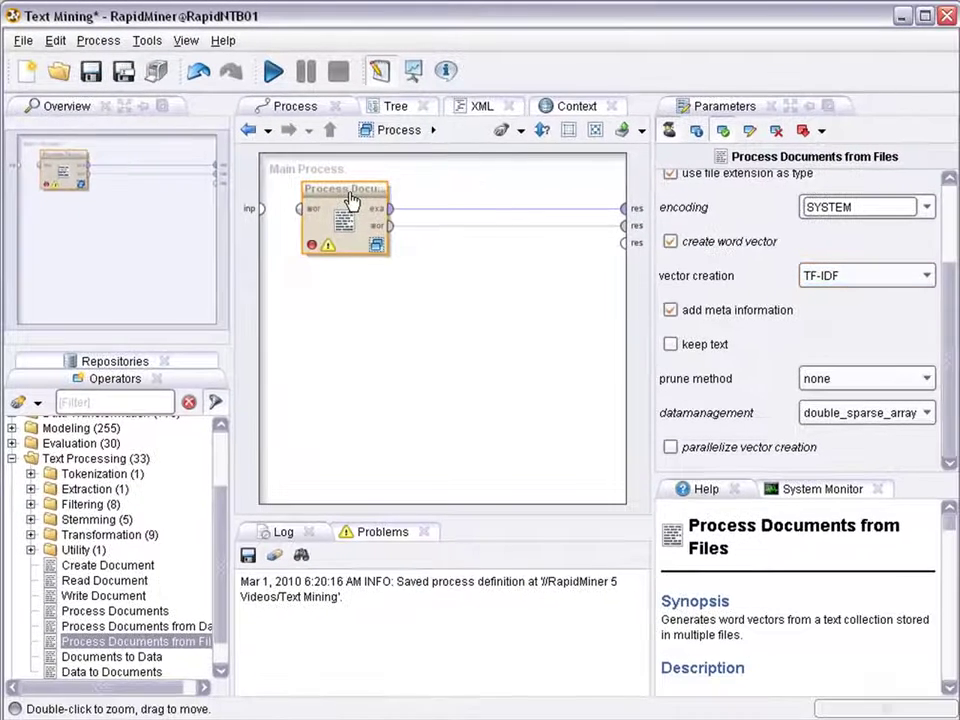
Open the Vector Creation subprocess of Process Documents from Files and add a Tokenize operator to it.
double_click(350, 198)
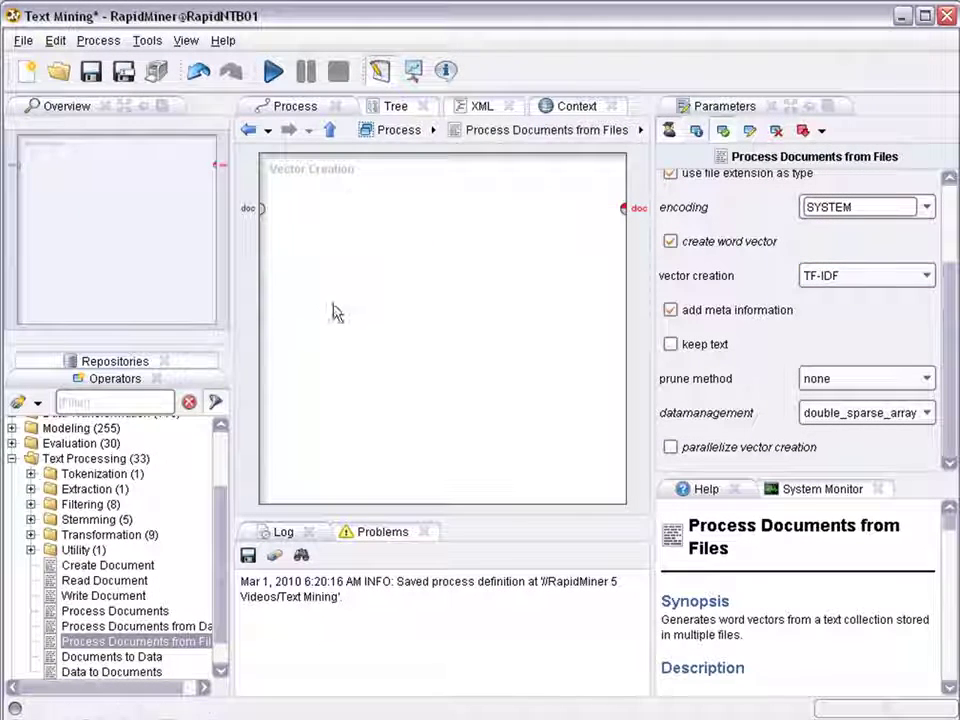
click(30, 474)
click(96, 489)
drag(96, 490, 317, 208)
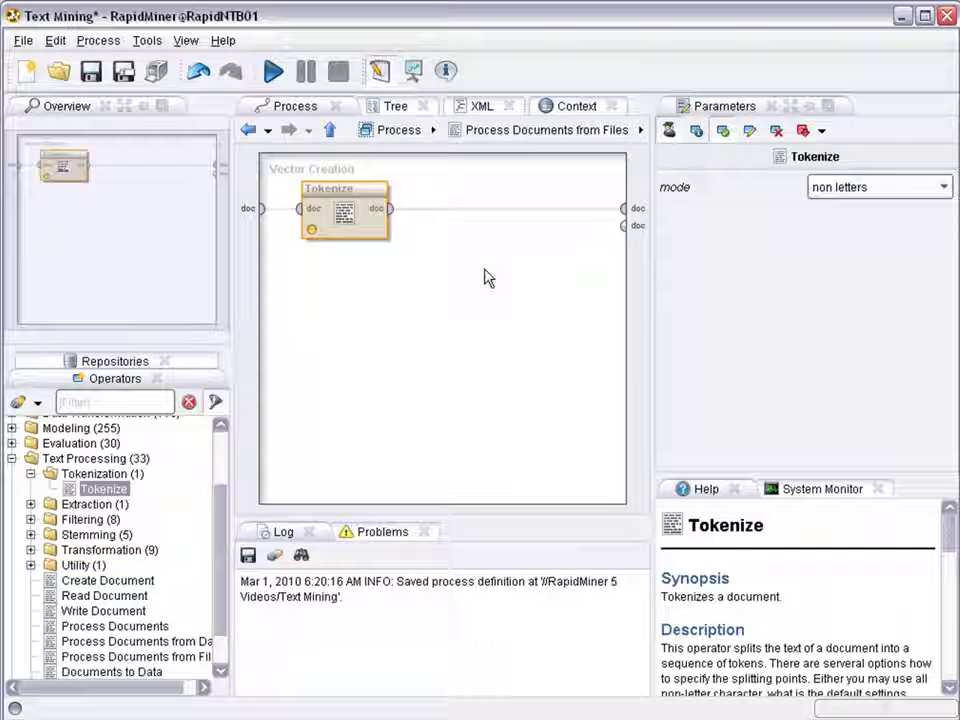
Try the specify characters mode on the Tokenize operator, then set its mode to regular expression.
click(899, 189)
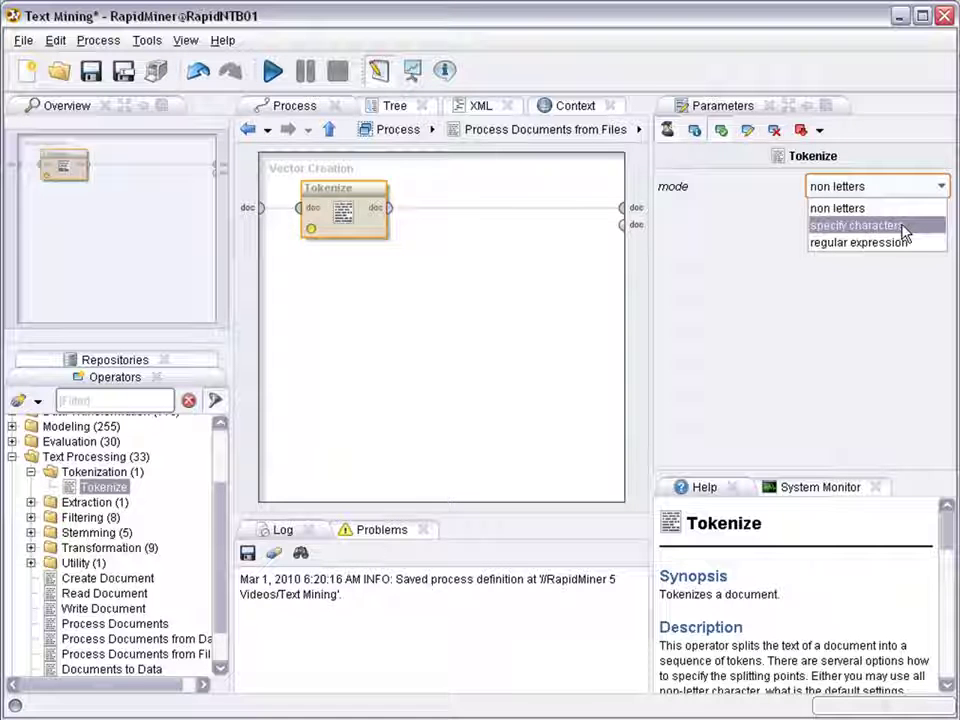
click(903, 228)
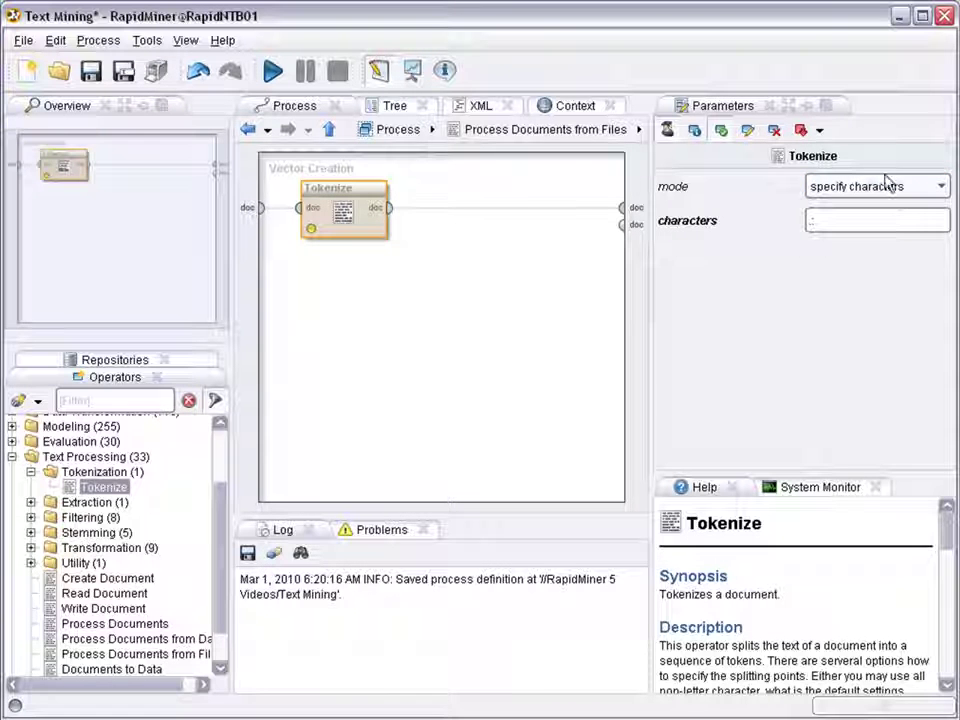
click(884, 196)
click(896, 241)
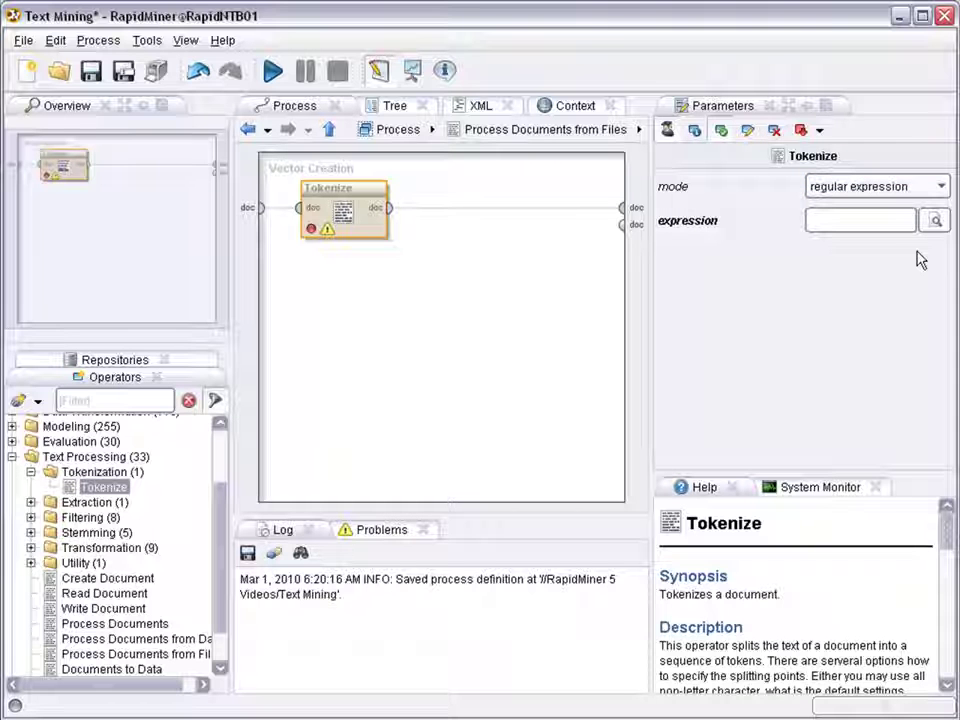
Set the Tokenize operator's mode to non letters and add a Filter Stopwords (English) operator after it in Vector Creation.
click(872, 188)
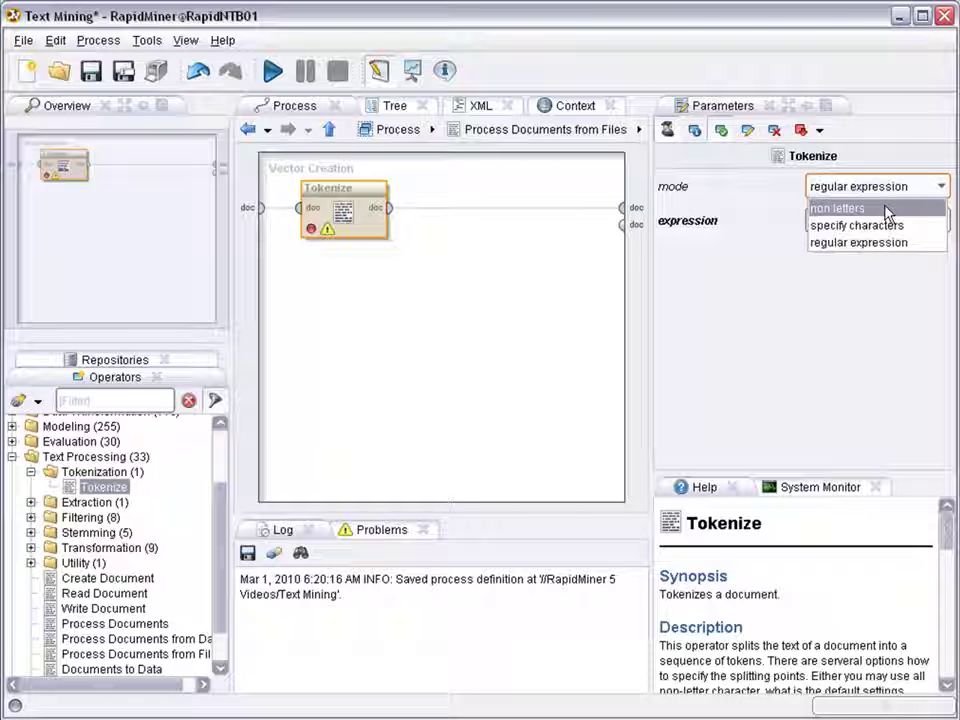
click(886, 211)
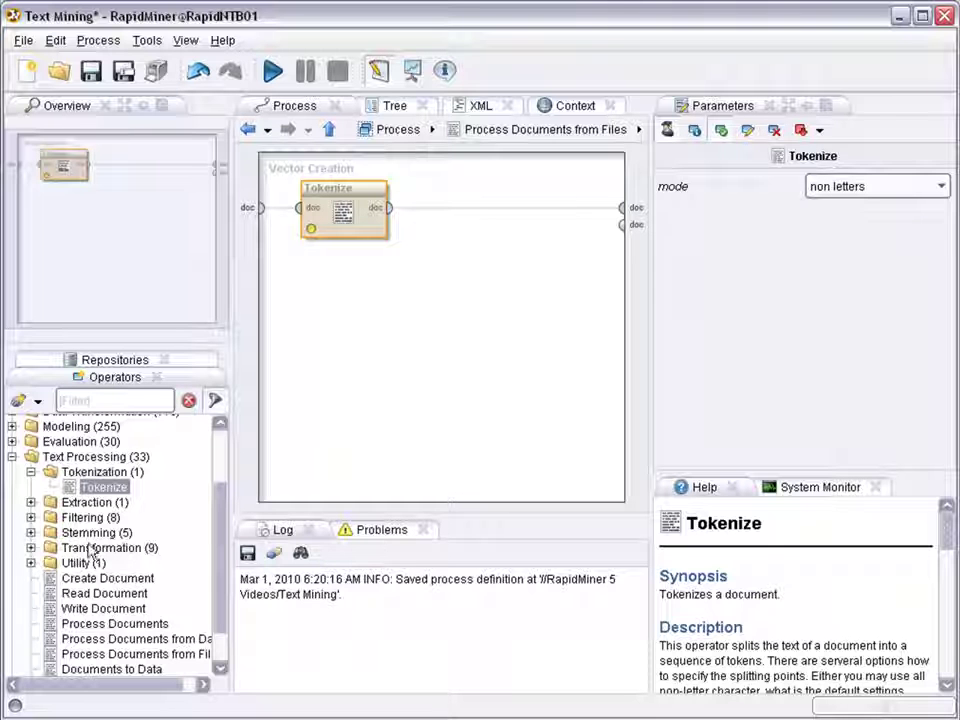
click(31, 472)
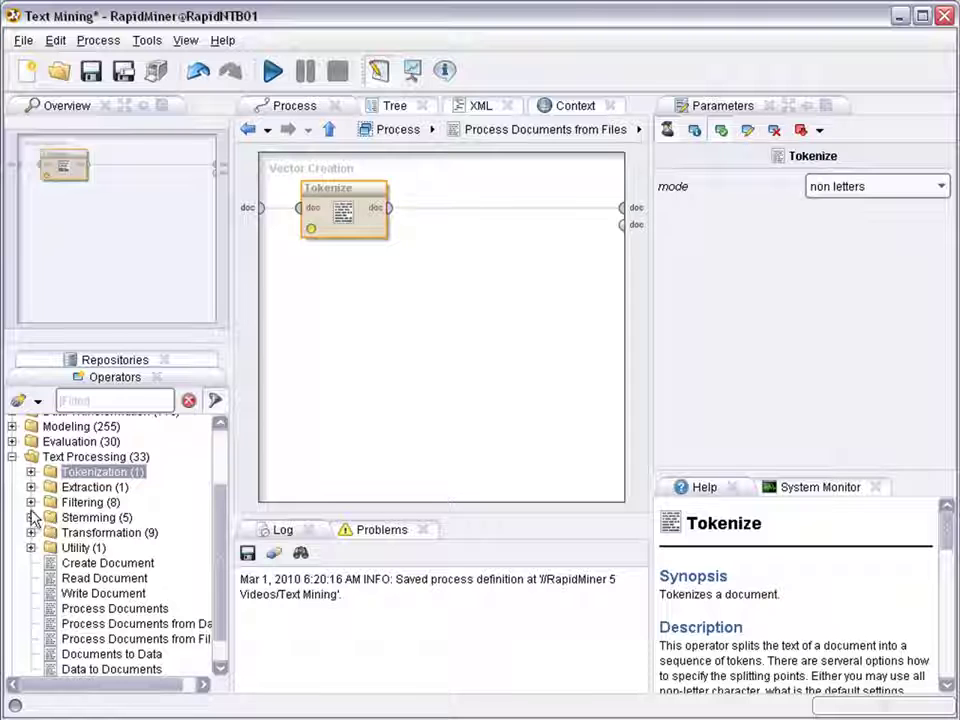
click(31, 502)
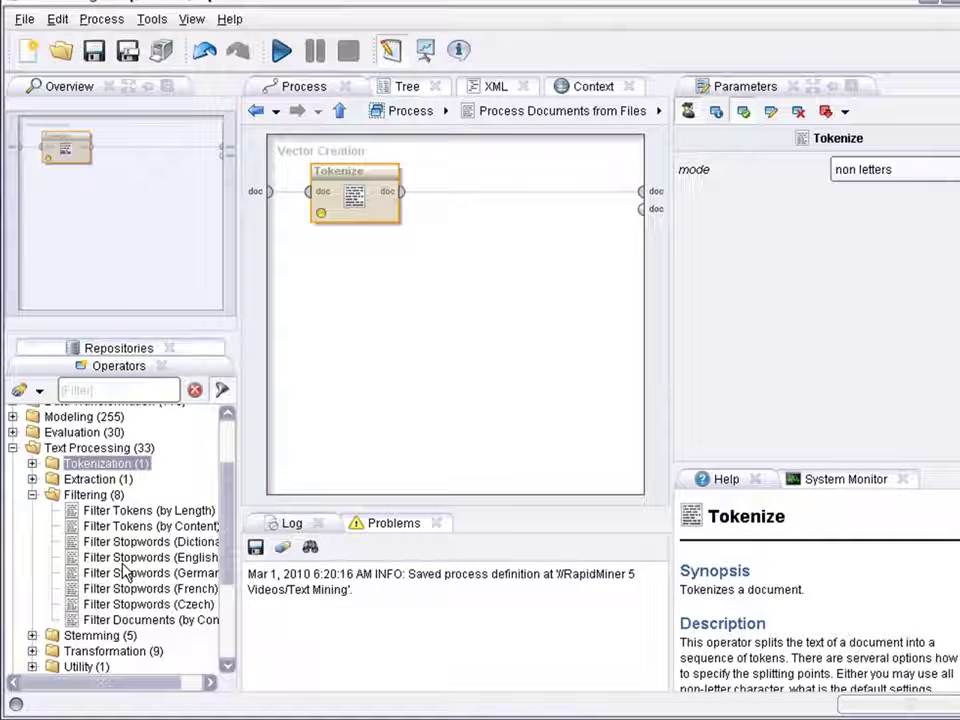
click(121, 564)
drag(124, 566, 493, 186)
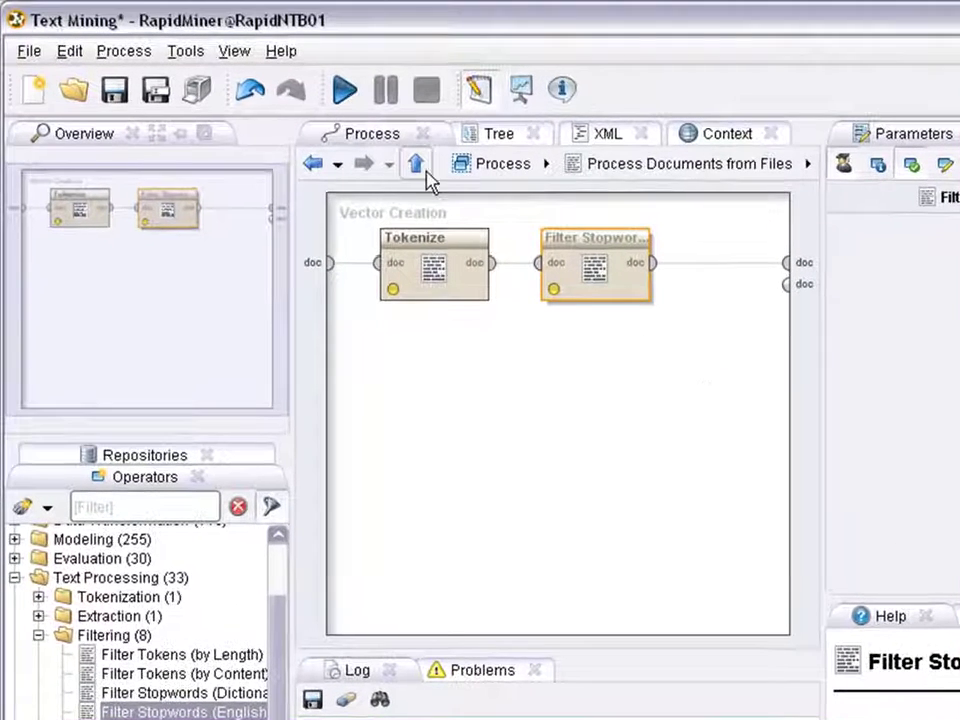
Set a Breakpoint After on both the Tokenize and Filter Stopwords (English) operators inside the Vector Creation subprocess.
click(416, 164)
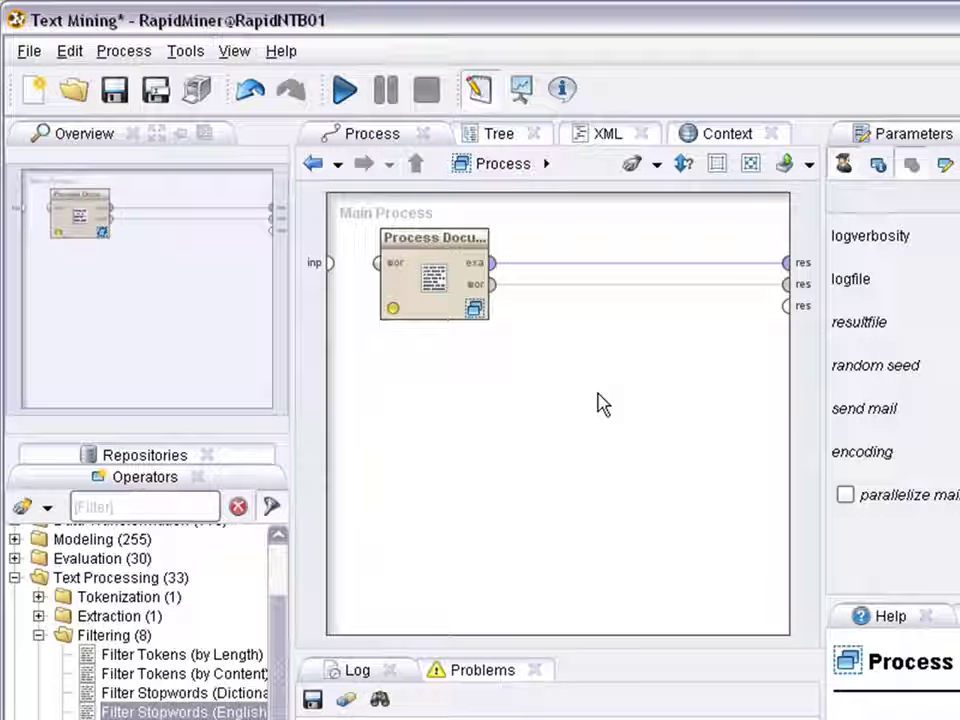
double_click(432, 250)
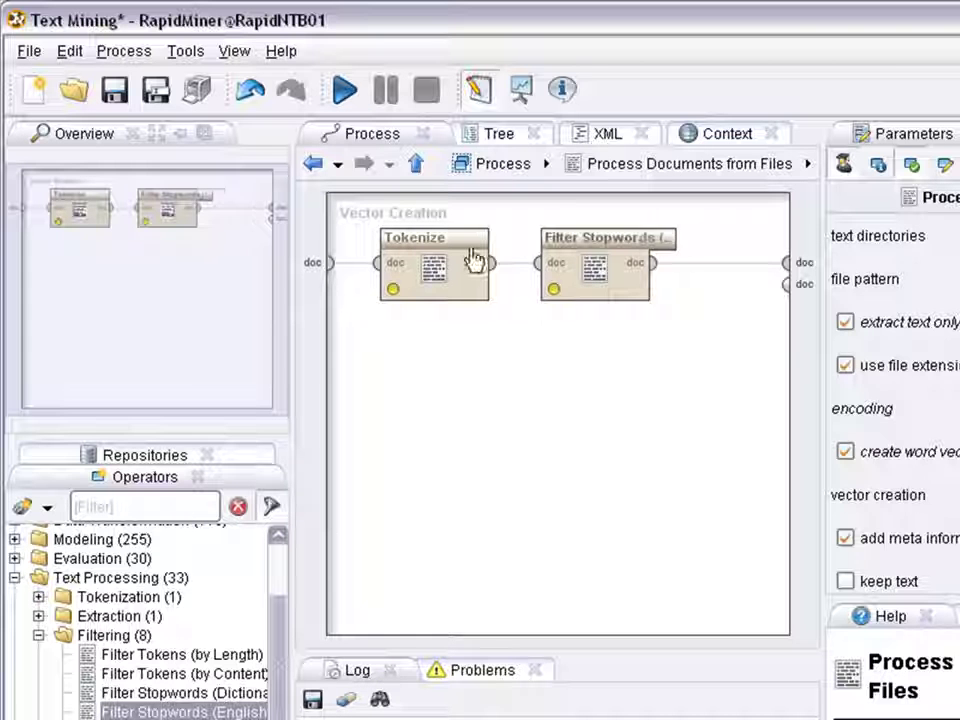
click(469, 304)
right_click(467, 301)
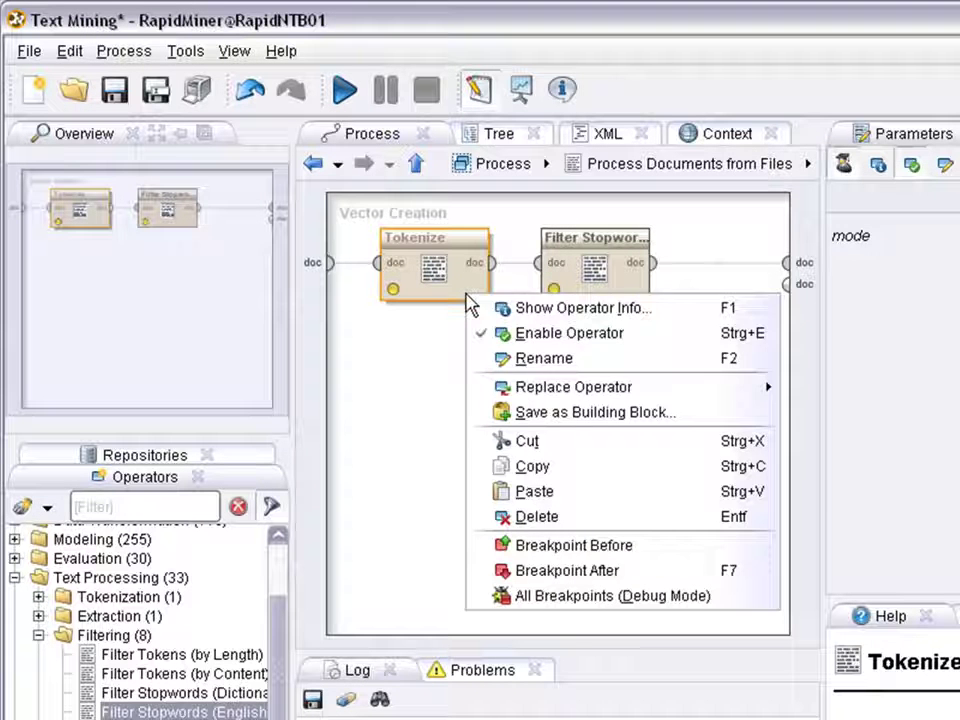
click(565, 570)
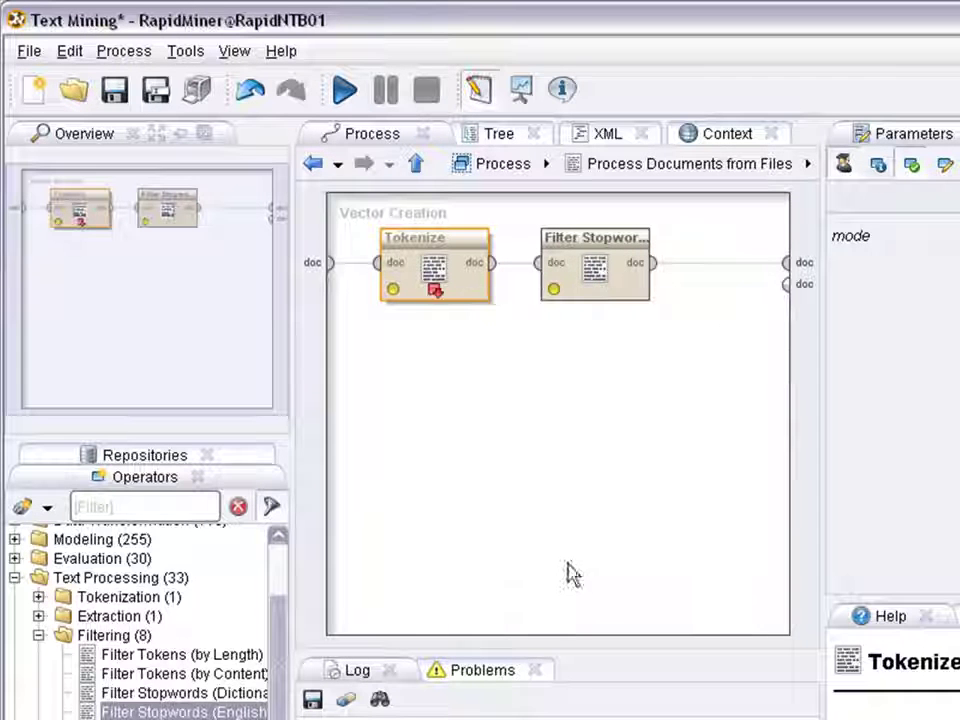
click(619, 293)
right_click(619, 293)
click(661, 562)
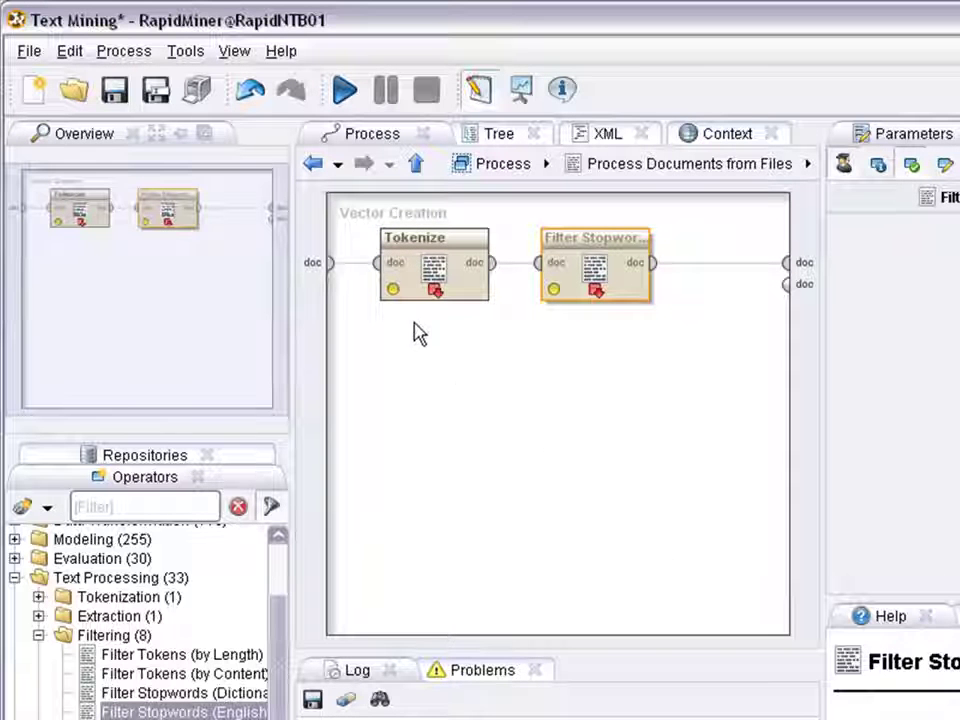
Run the process and resume it repeatedly from the breakpoints after Tokenize and Filter Stopwords.
click(344, 92)
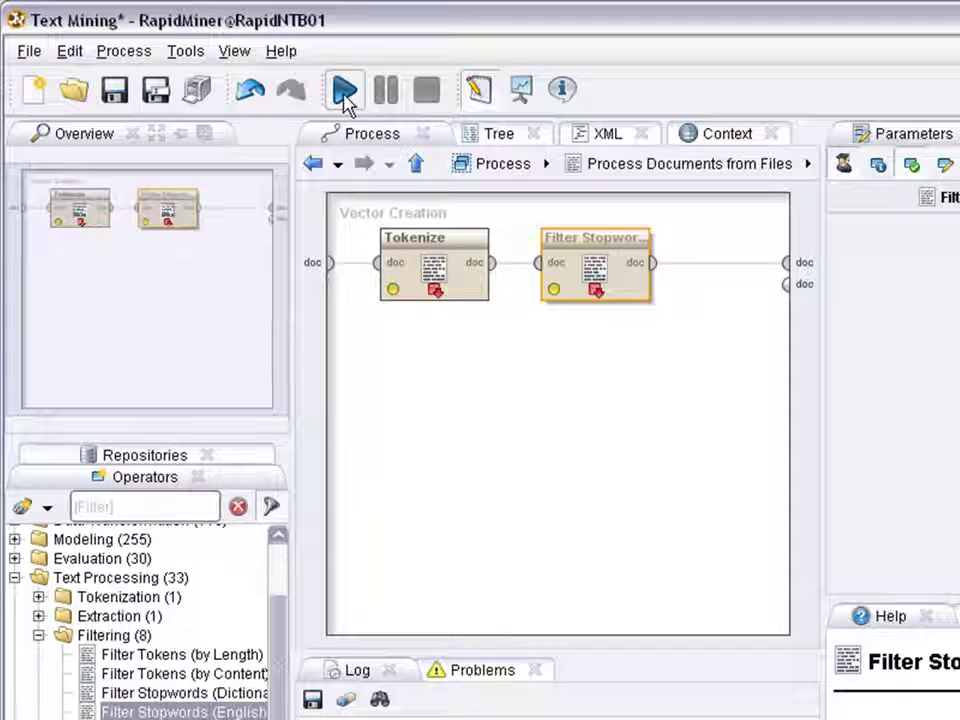
click(773, 531)
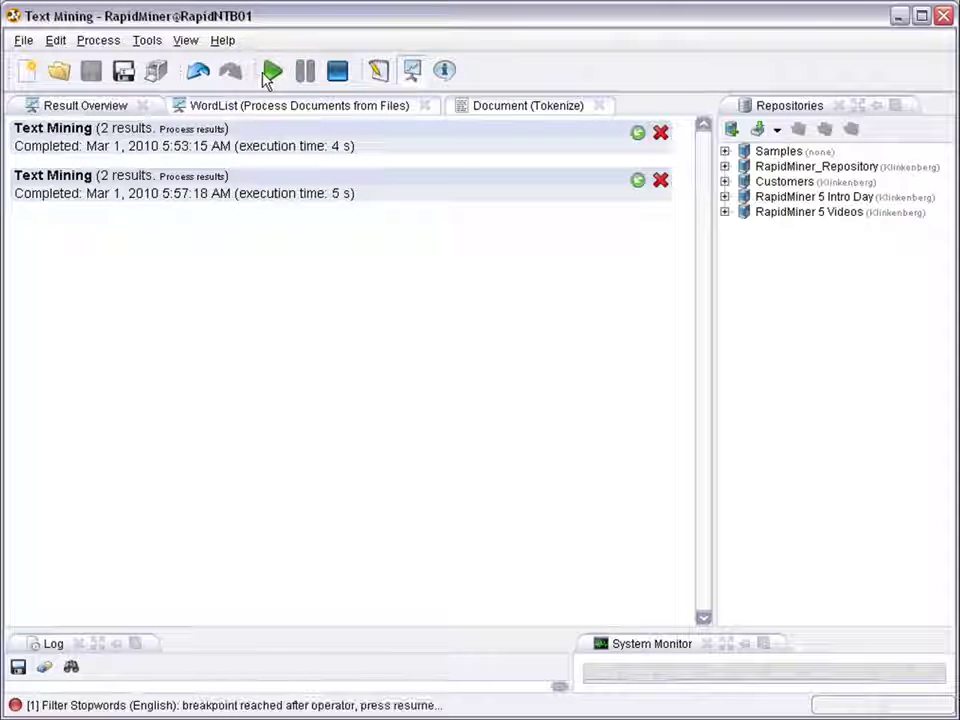
click(270, 78)
click(270, 78)
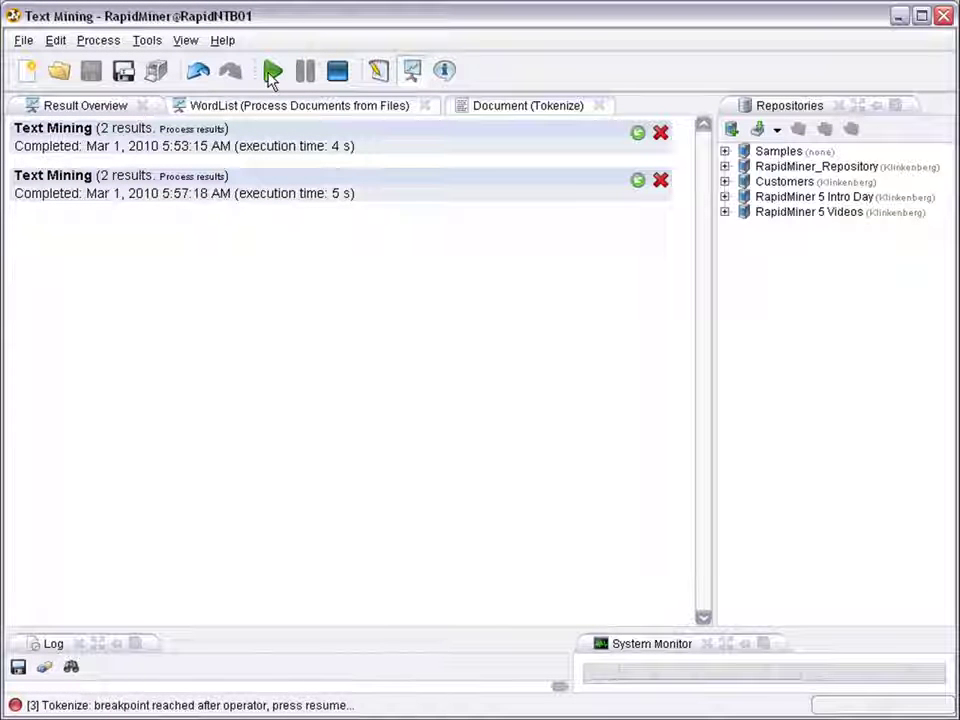
click(270, 78)
click(270, 78)
click(270, 78)
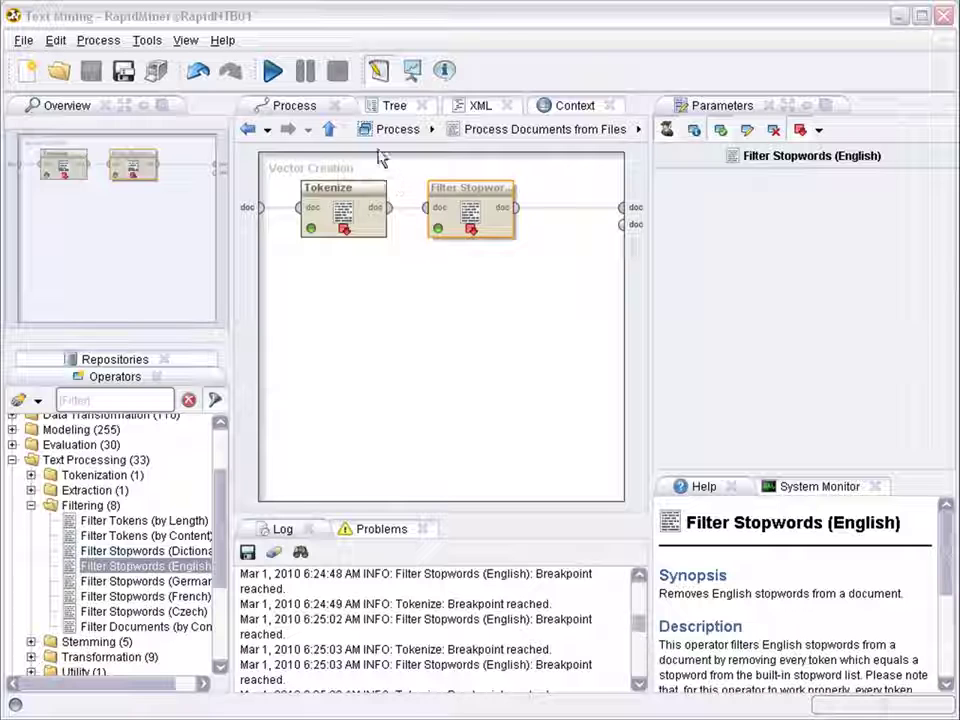
Run the process again and compare the tokenized document at the Tokenize breakpoint with its original text.
click(272, 73)
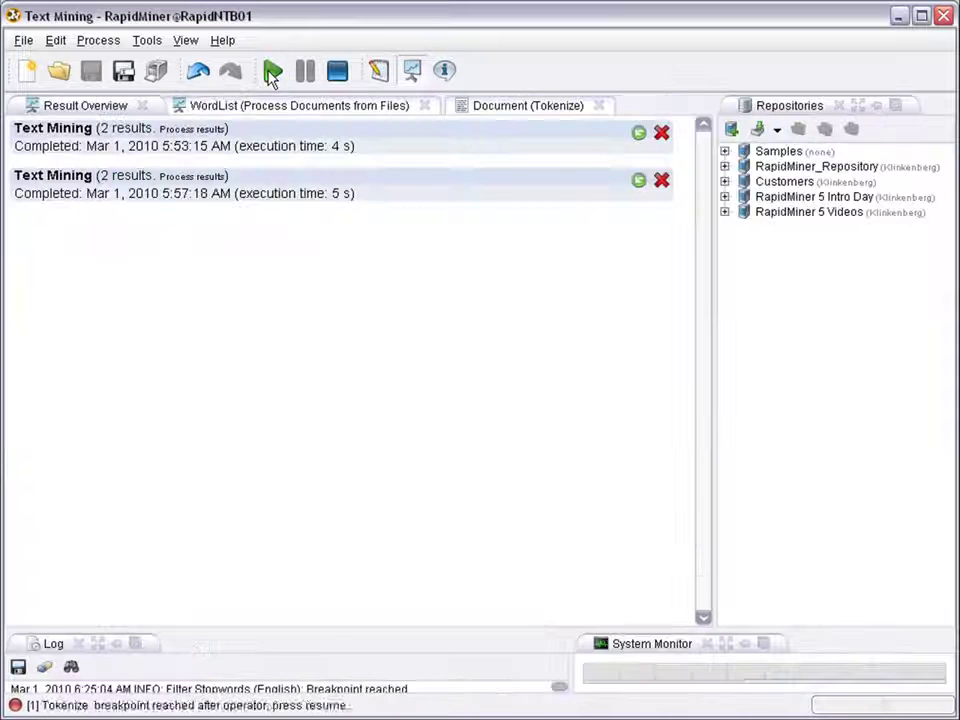
click(511, 113)
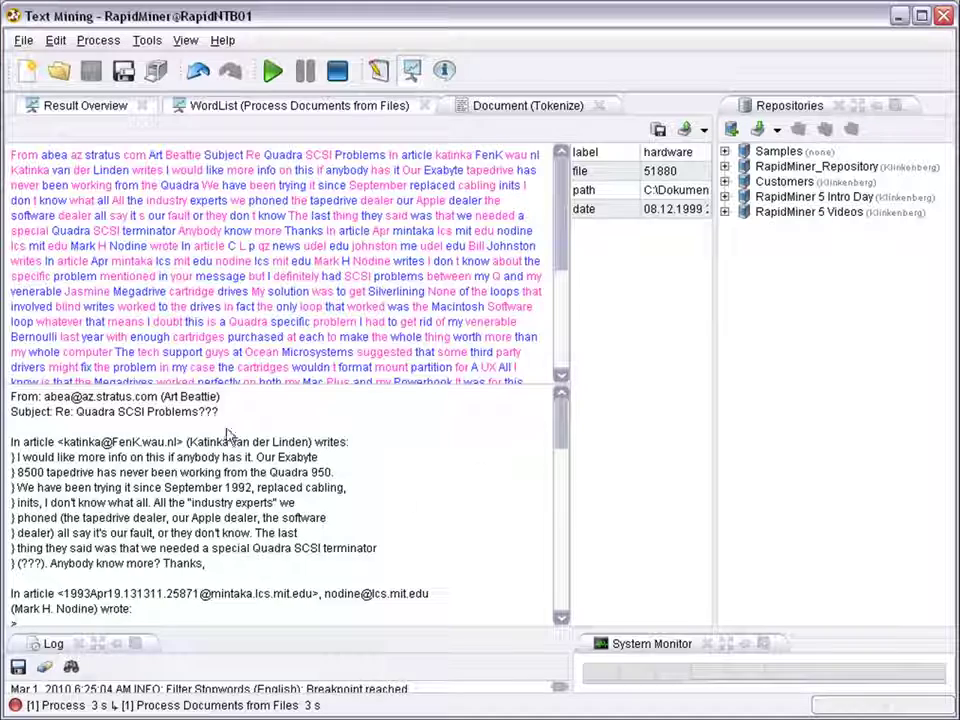
drag(555, 439, 546, 381)
drag(561, 226, 403, 163)
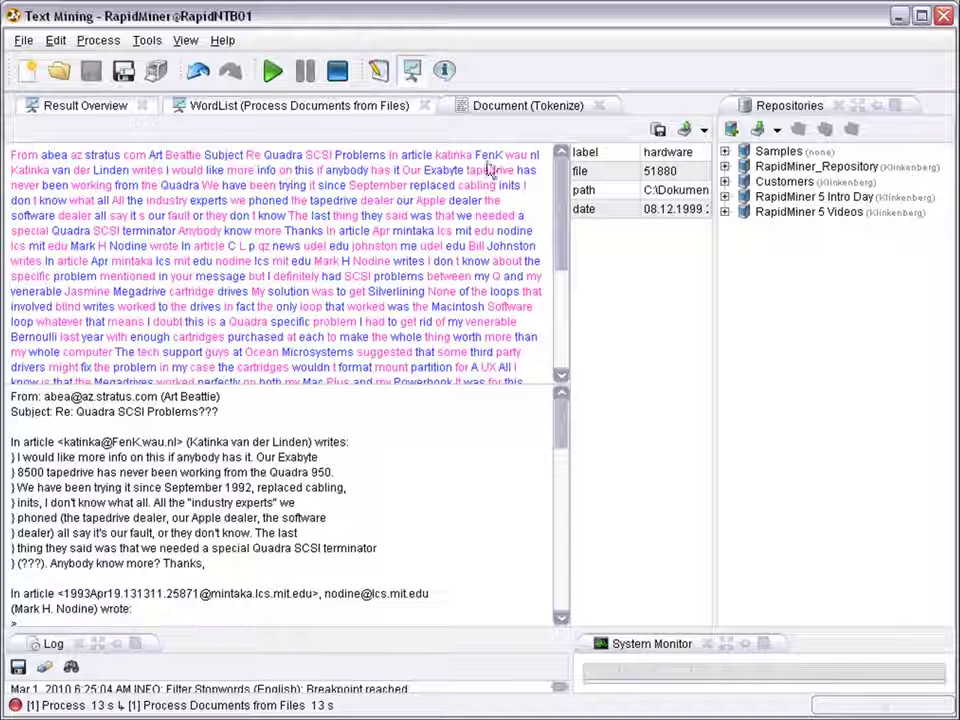
Resume the process through several breakpoints to examine the documents after English stopword filtering.
click(273, 73)
click(273, 73)
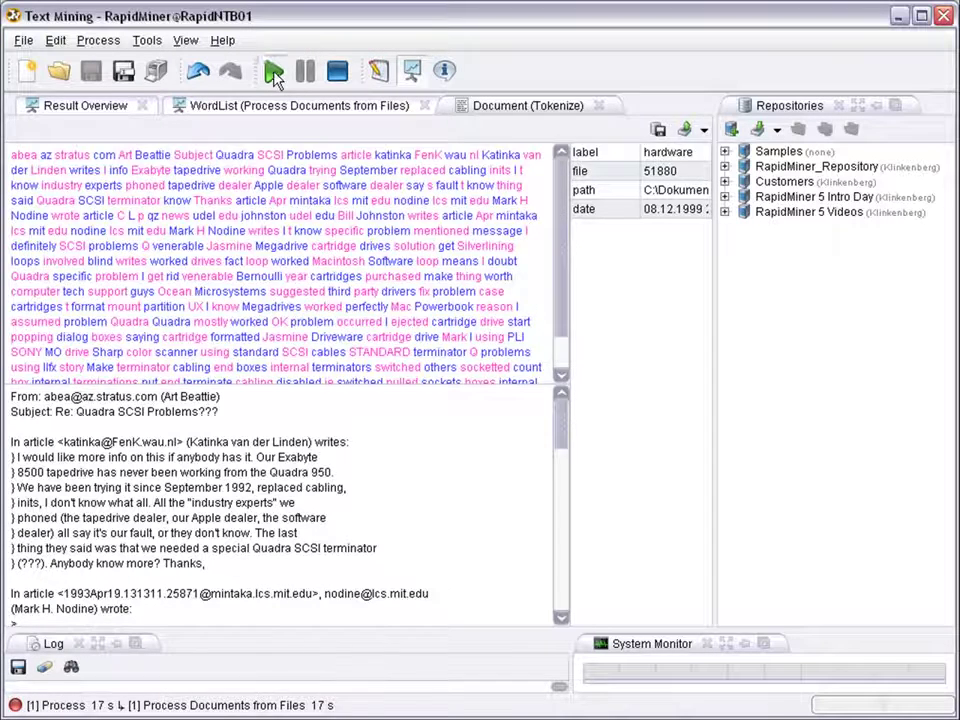
click(273, 73)
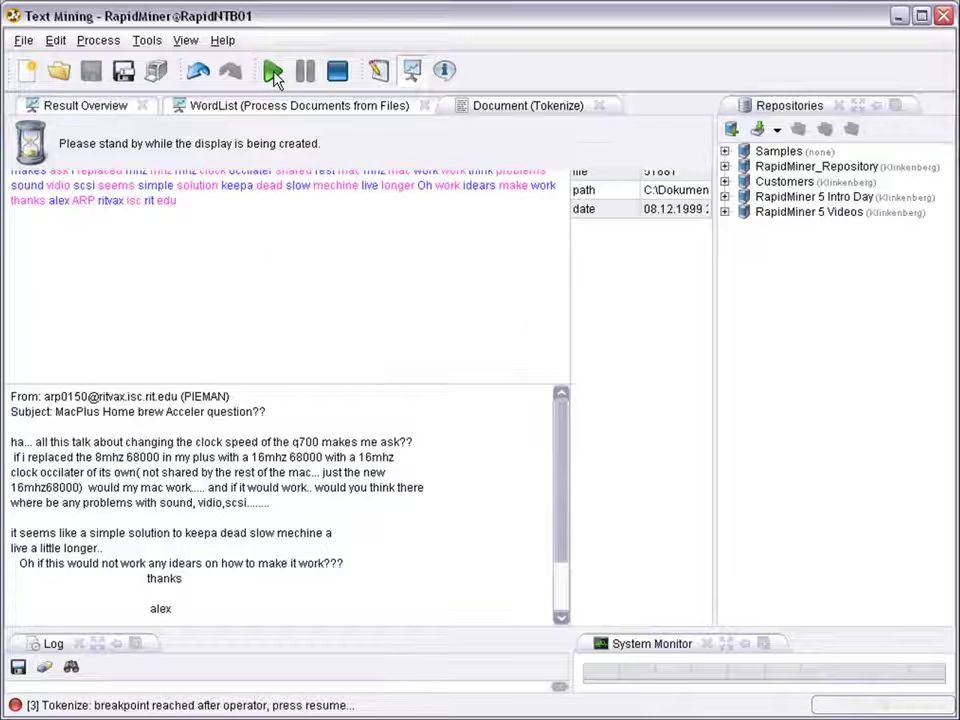
click(273, 73)
click(273, 73)
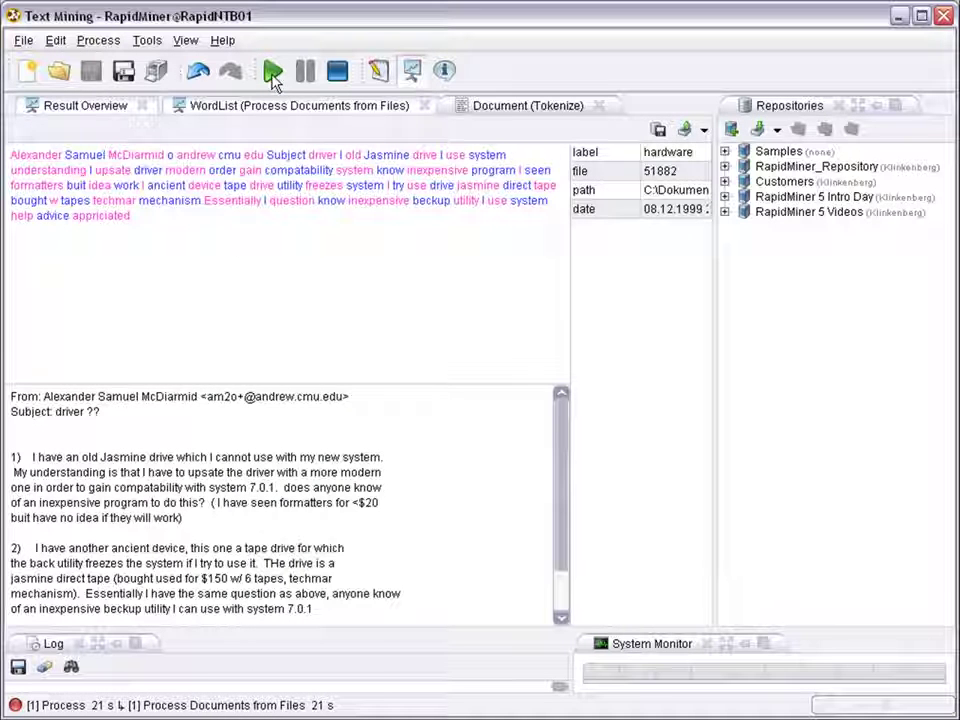
Return to the process design and remove the breakpoints after Tokenize and Filter Stopwords (English).
click(378, 72)
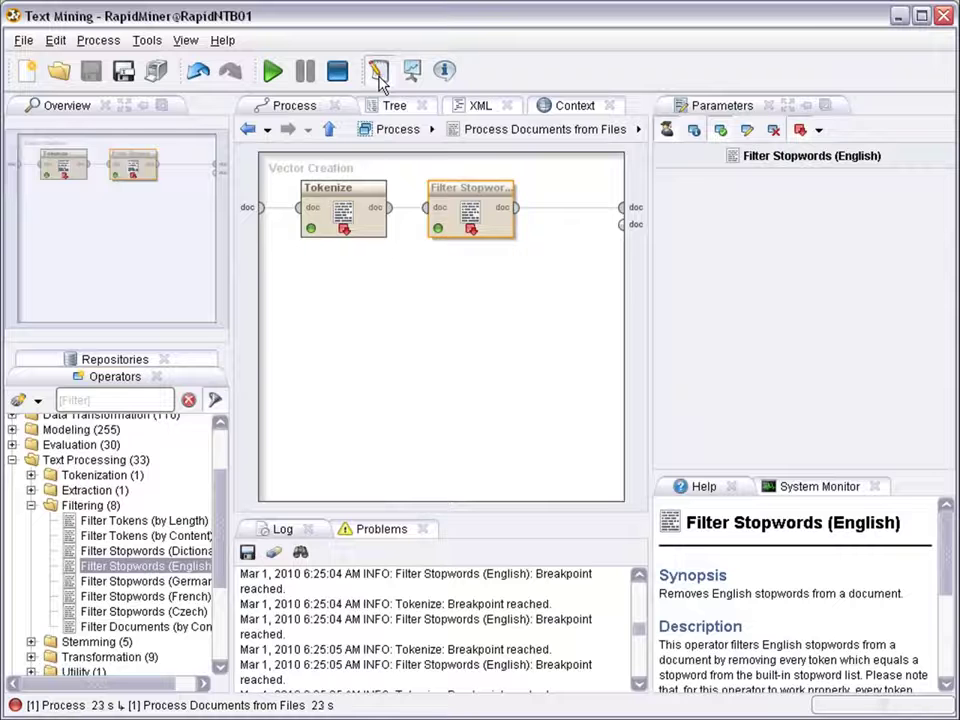
click(370, 238)
right_click(368, 238)
click(432, 455)
click(499, 240)
right_click(499, 238)
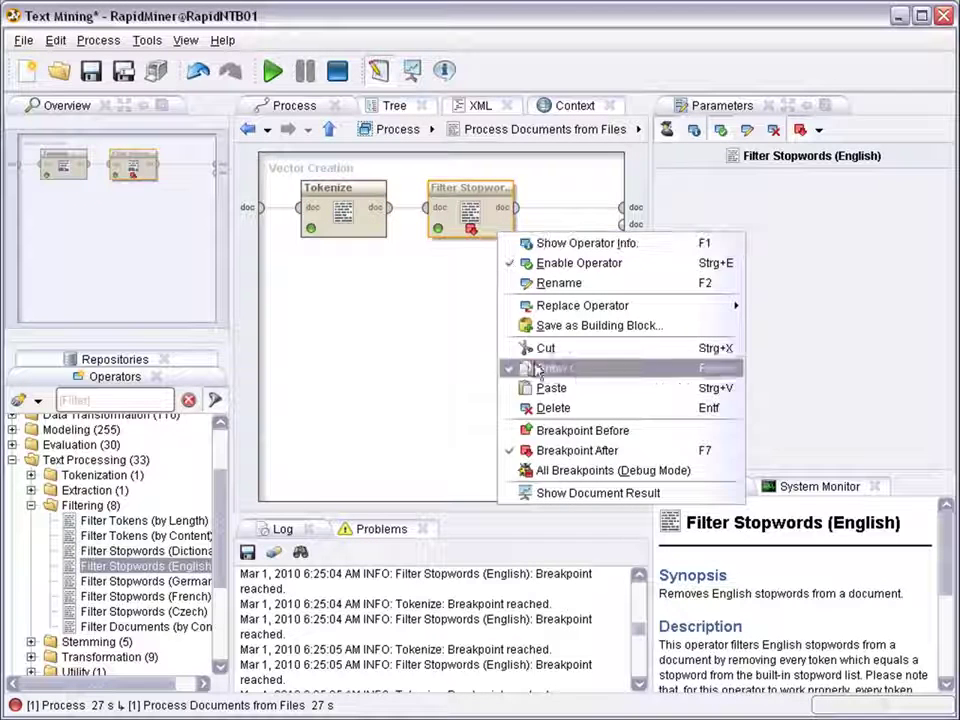
click(576, 452)
Resume the process to completion and examine the resulting word list with its total and document occurrences.
click(272, 70)
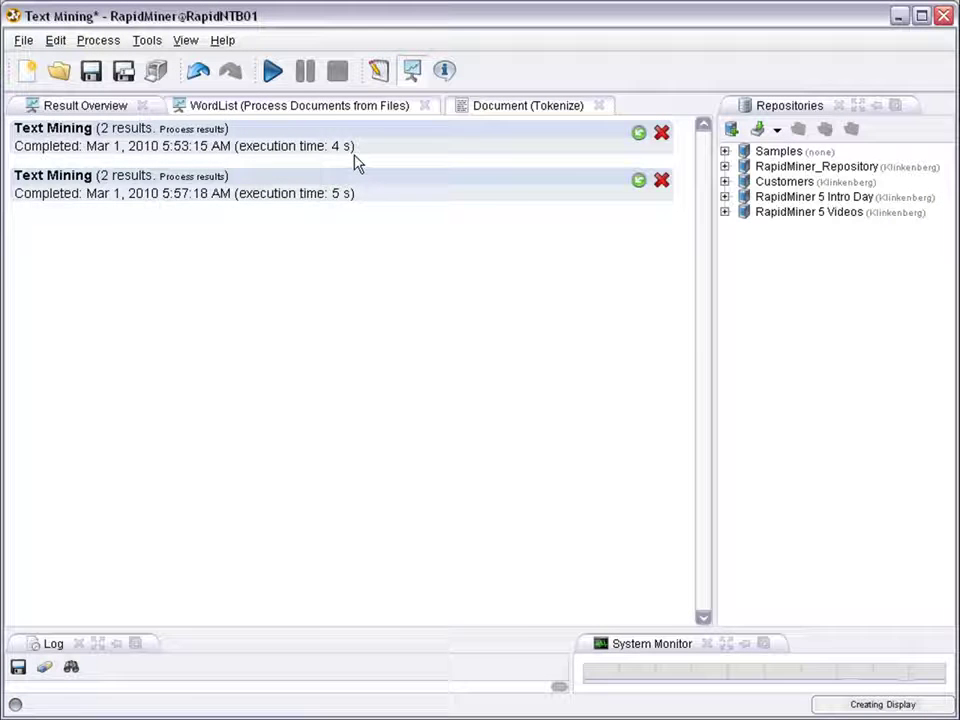
click(323, 108)
click(499, 118)
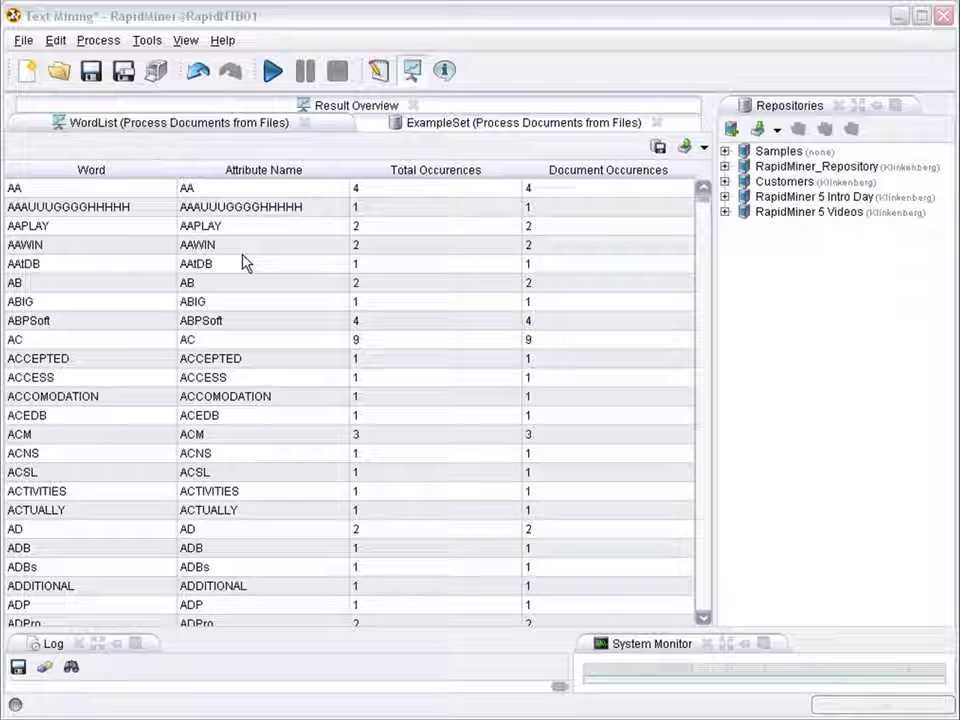
Examine the example set's meta data and its document rows in Data View, widening the metadata path and date columns.
click(415, 128)
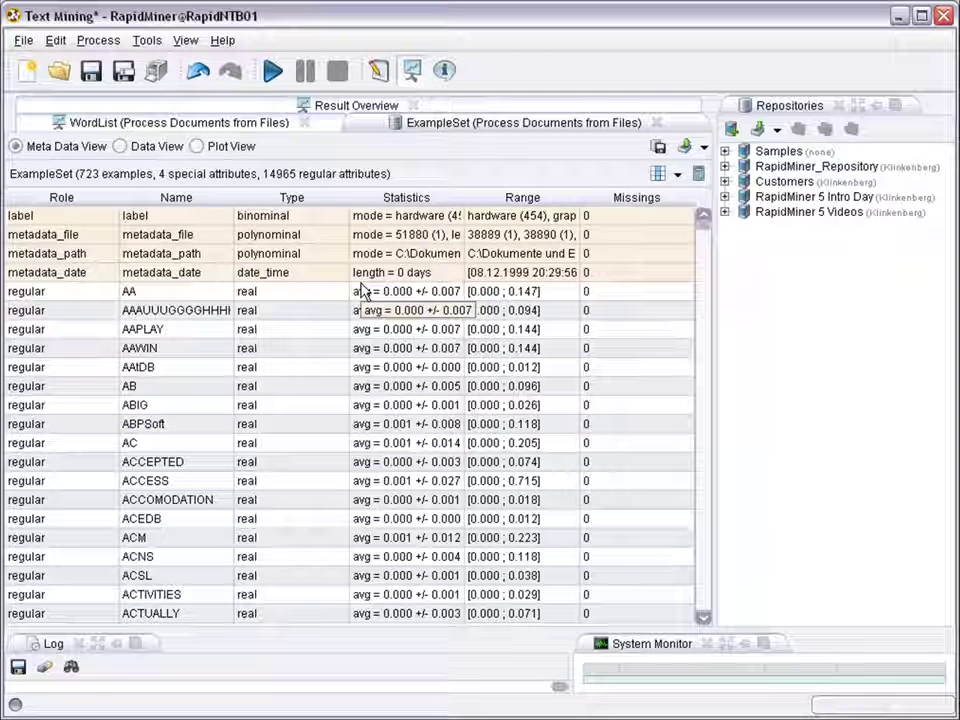
click(142, 146)
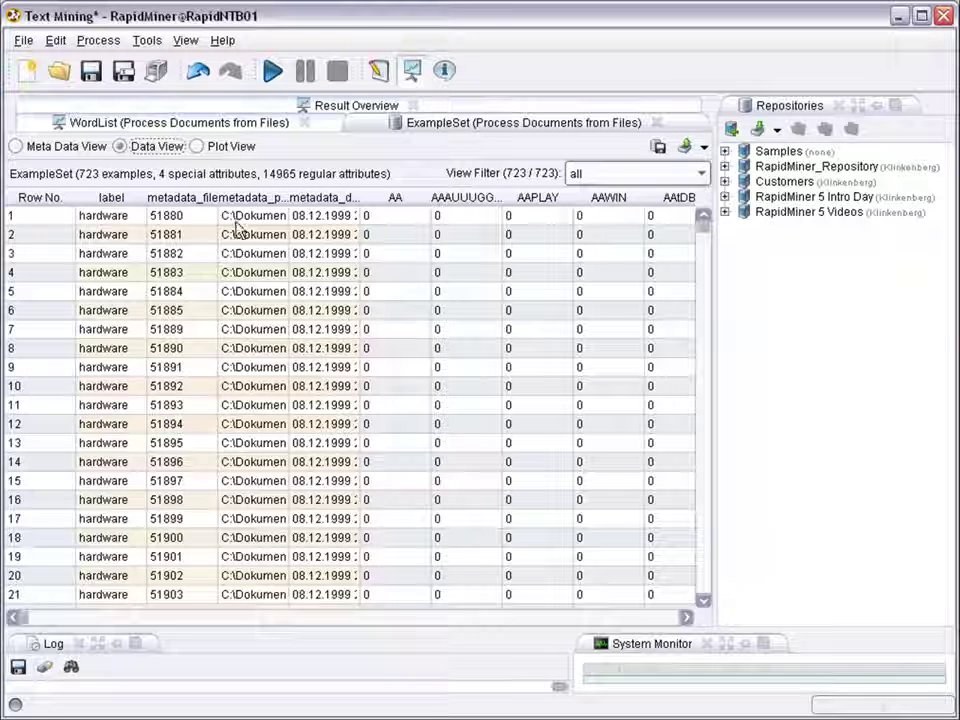
drag(289, 197, 437, 197)
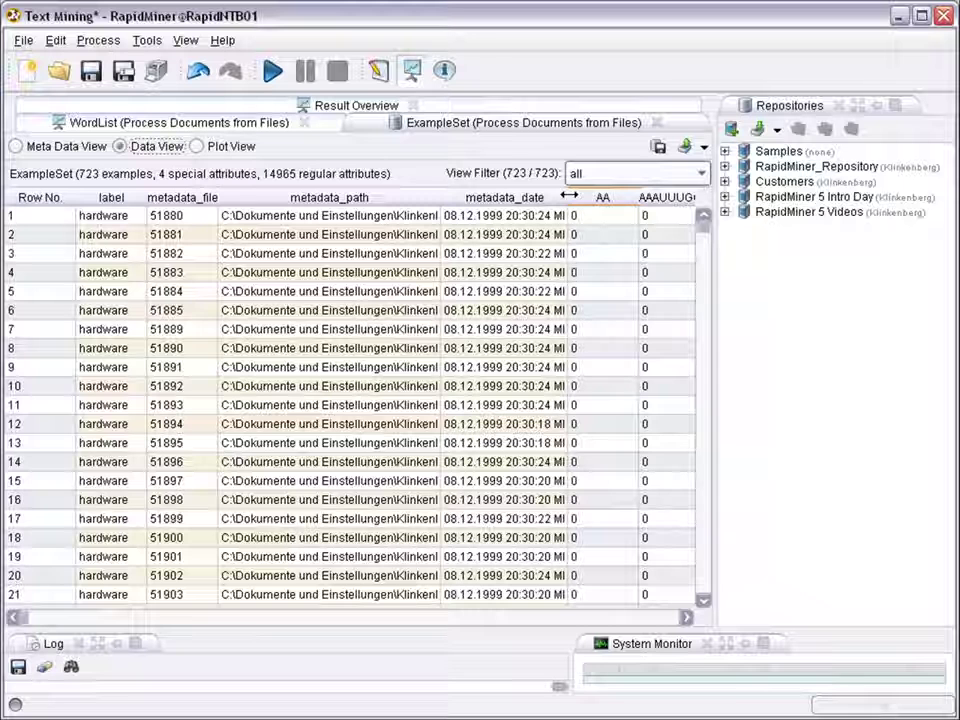
click(122, 215)
click(126, 236)
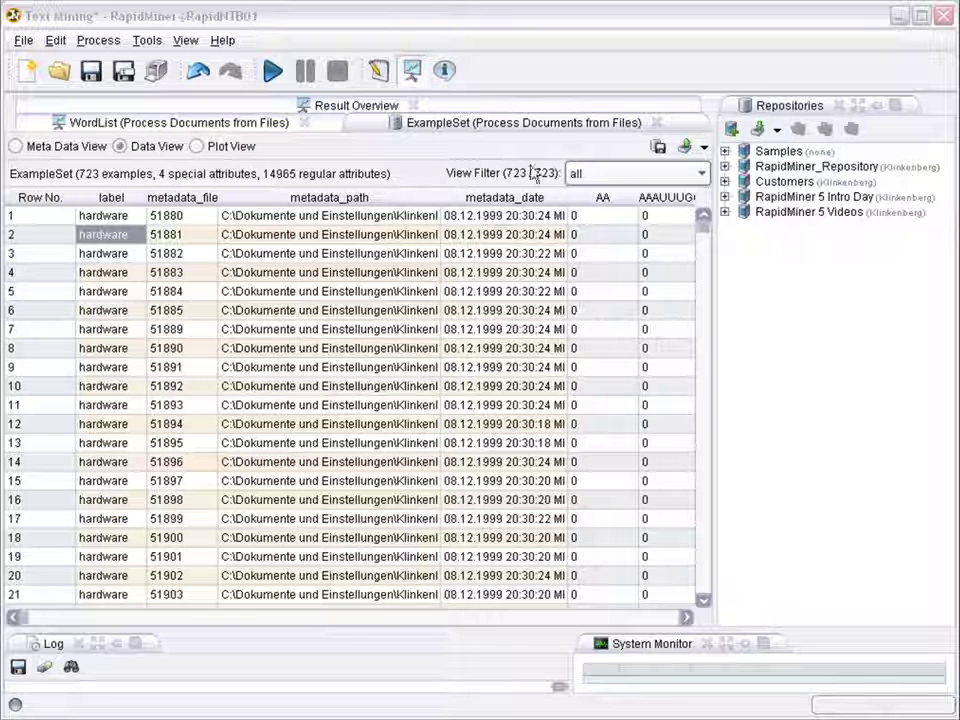
Add a Naive Bayes learner to the main process, fed by the Process Documents from Files example set, and move Process Documents below it.
click(378, 75)
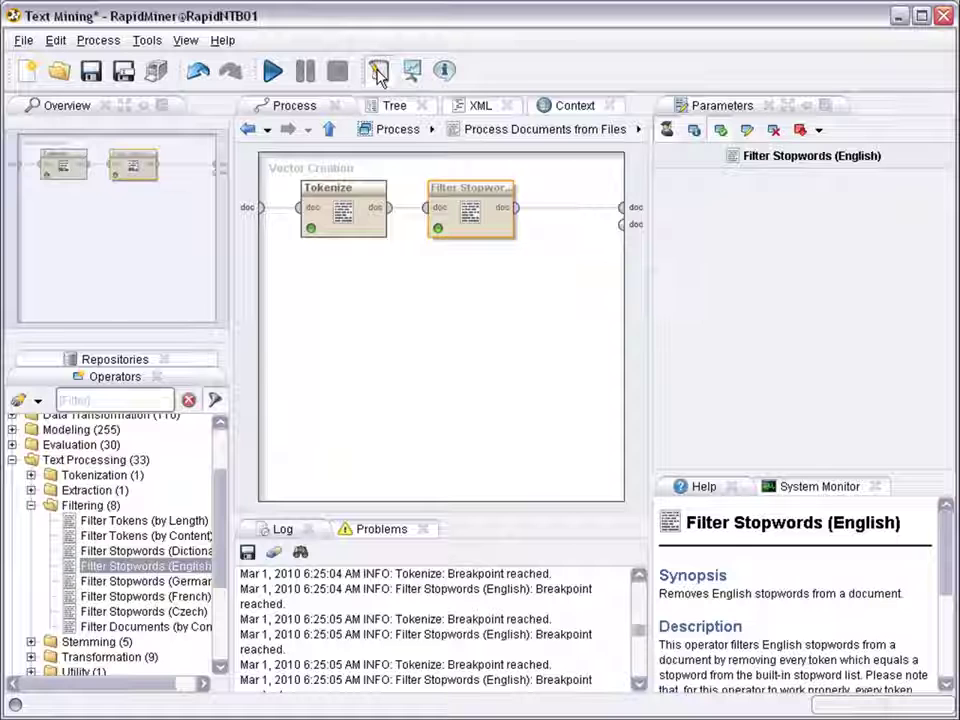
click(327, 131)
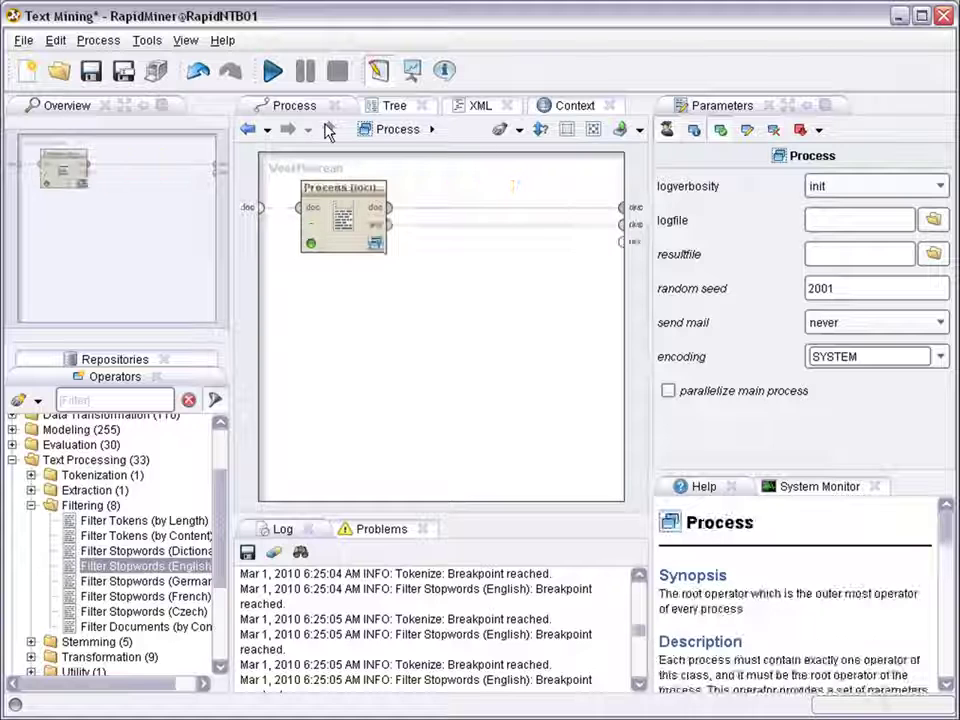
click(12, 461)
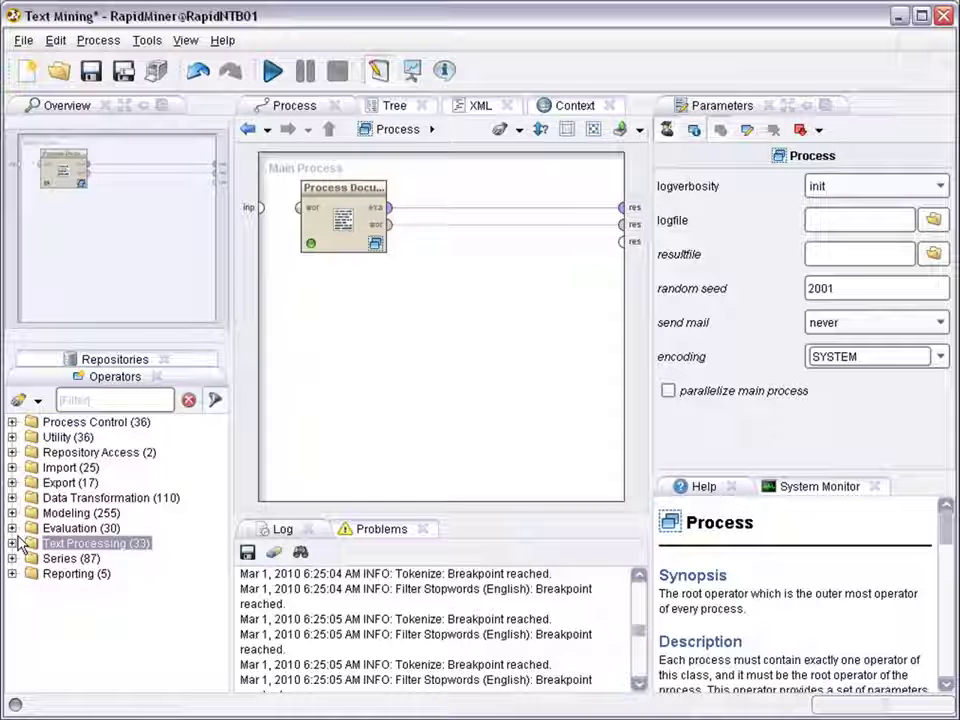
click(12, 513)
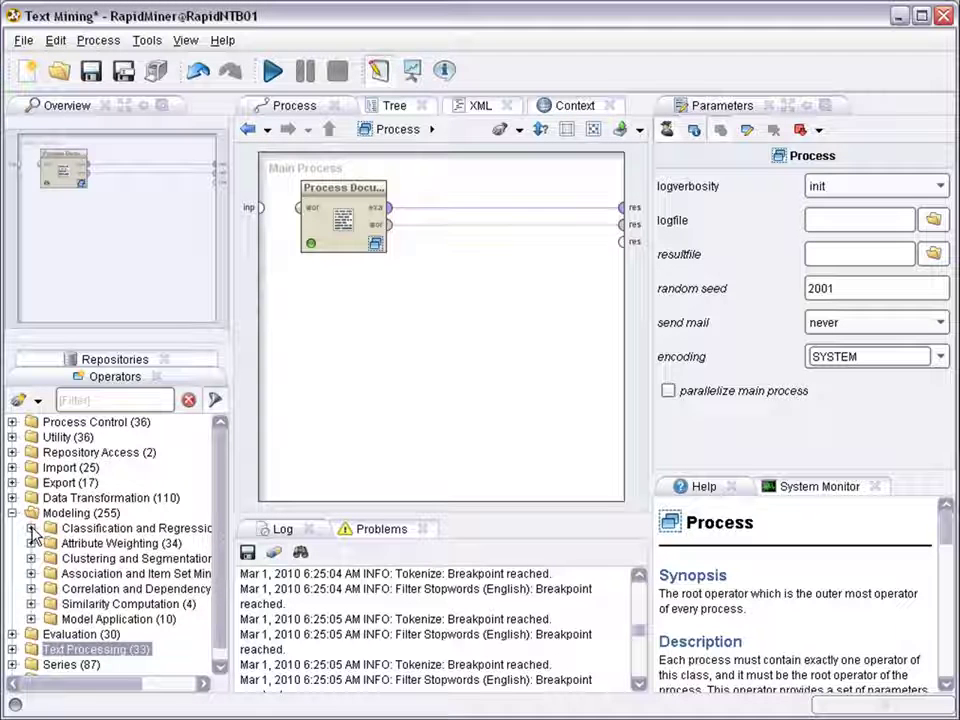
click(31, 528)
click(64, 516)
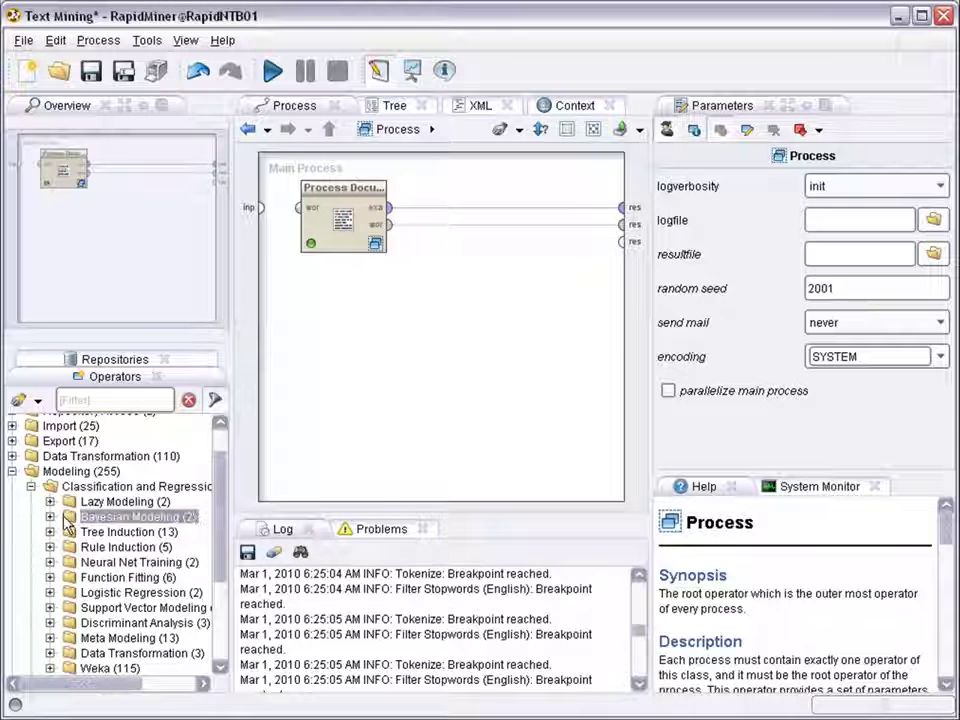
click(50, 517)
drag(128, 532, 456, 212)
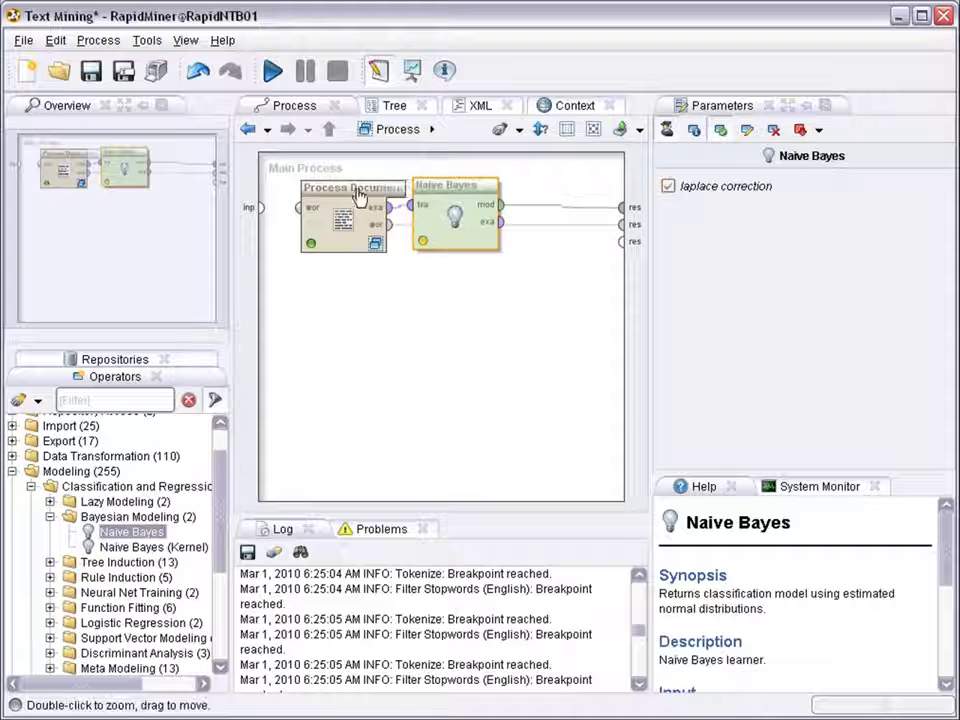
drag(360, 192, 313, 318)
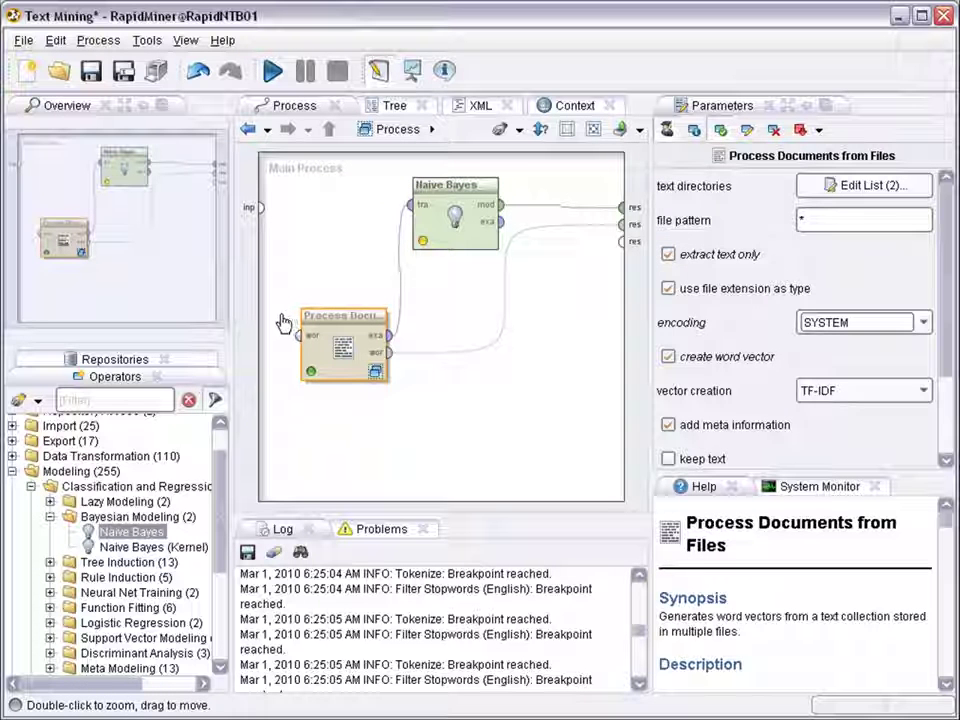
Shift the Naive Bayes operator slightly away from Process Documents from Files and run the process, choosing to save it before the start.
click(456, 190)
drag(456, 190, 470, 193)
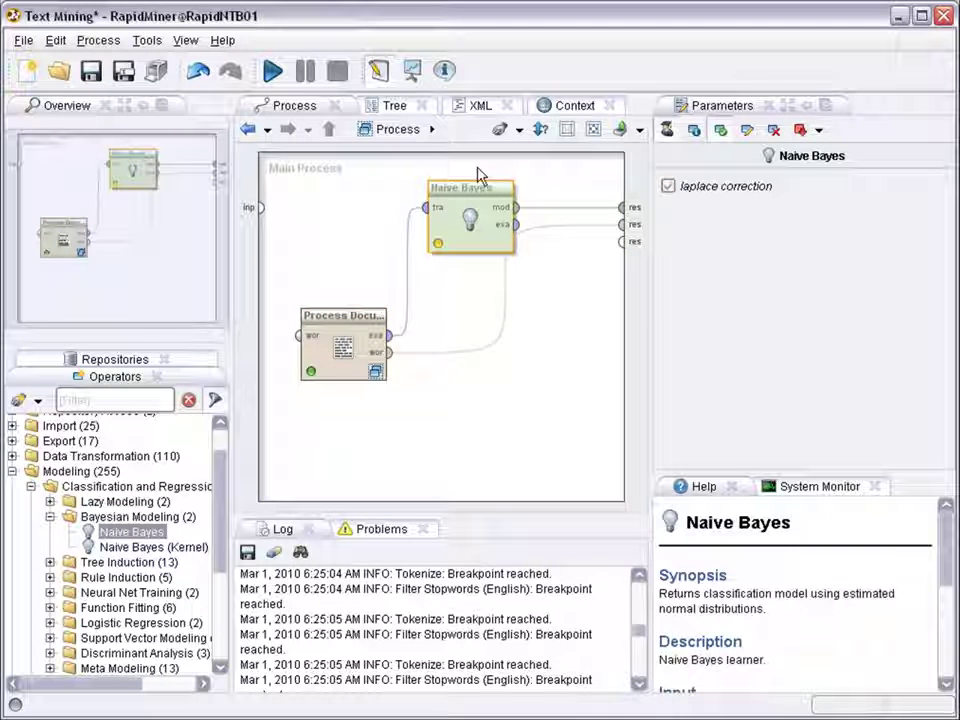
click(272, 70)
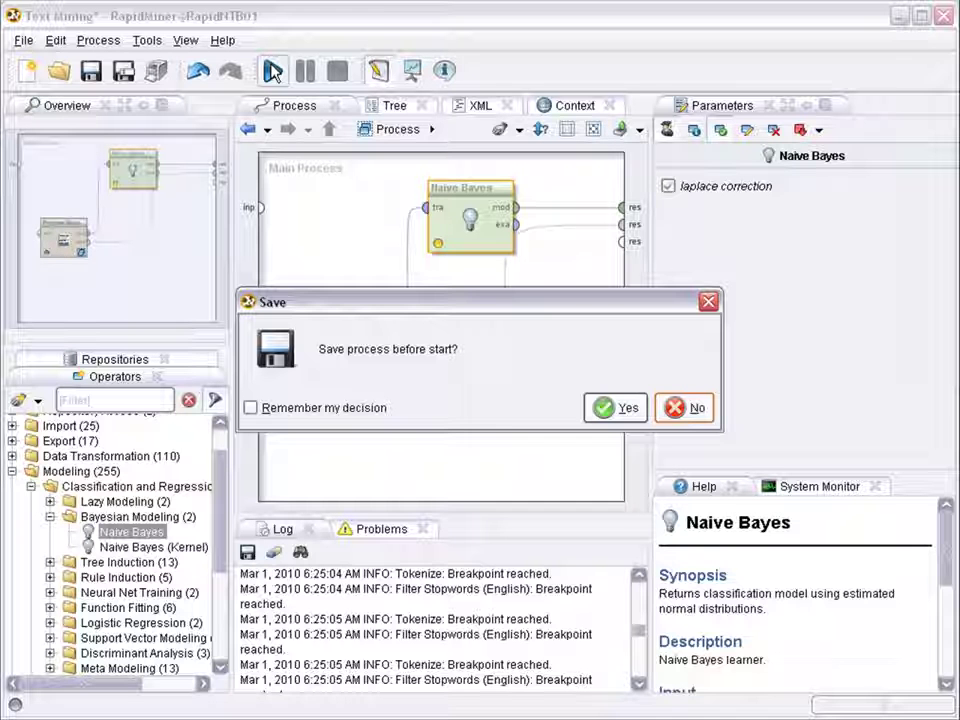
click(624, 410)
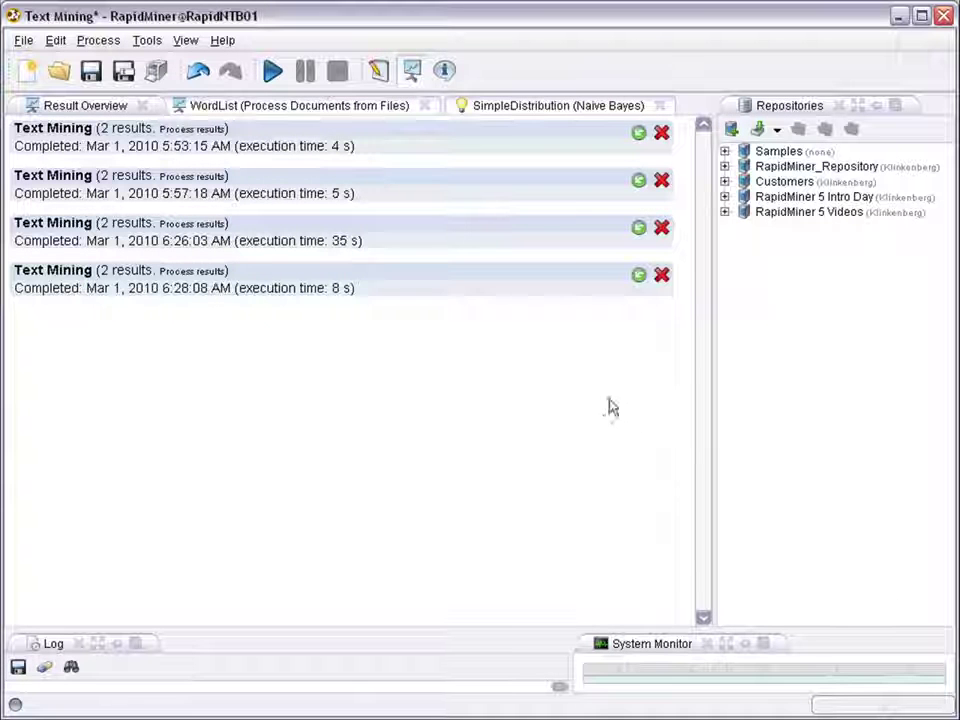
Examine the Naive Bayes distribution model and its density plot for the attribute Graphics, and return to the process design.
click(551, 105)
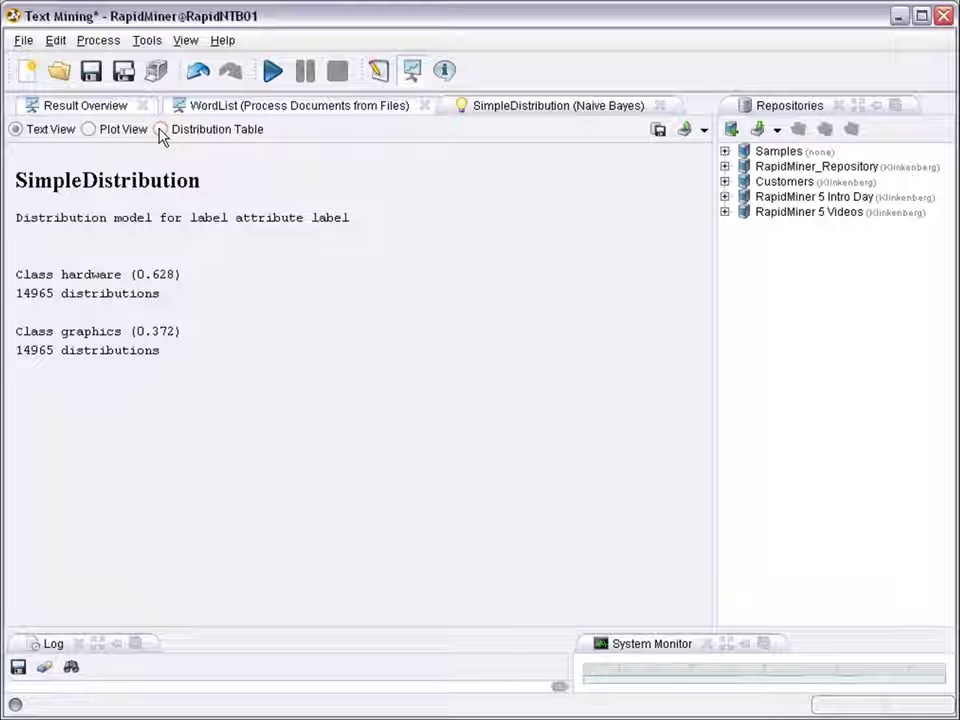
click(93, 131)
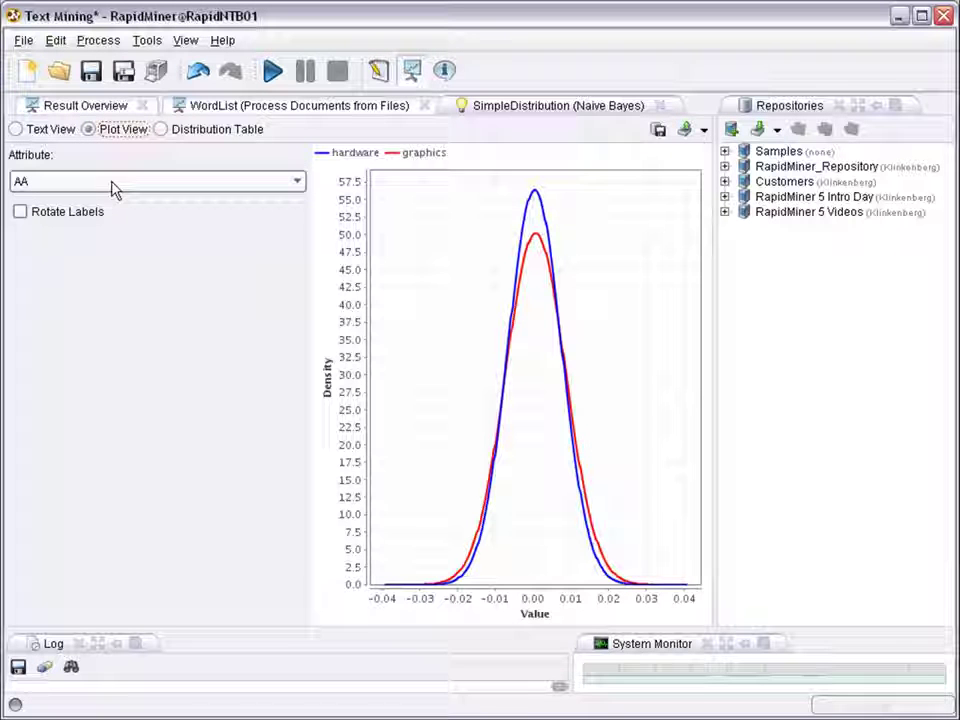
click(296, 184)
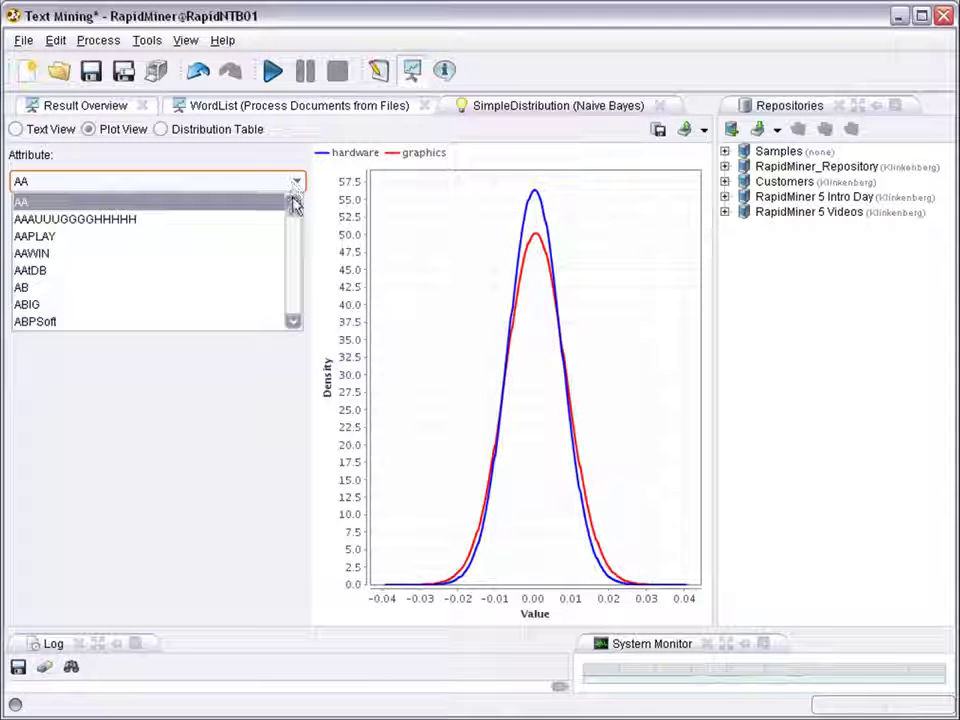
mouse_move(296, 220)
mouse_down()
mouse_move(292, 236)
mouse_move(295, 214)
mouse_move(296, 224)
mouse_up()
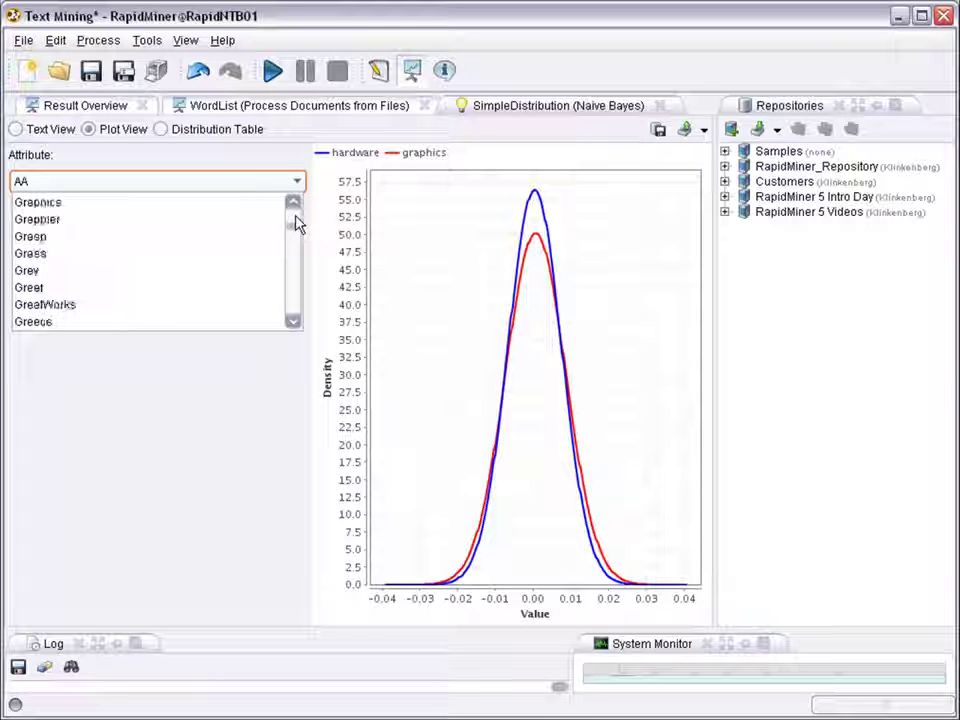
click(130, 204)
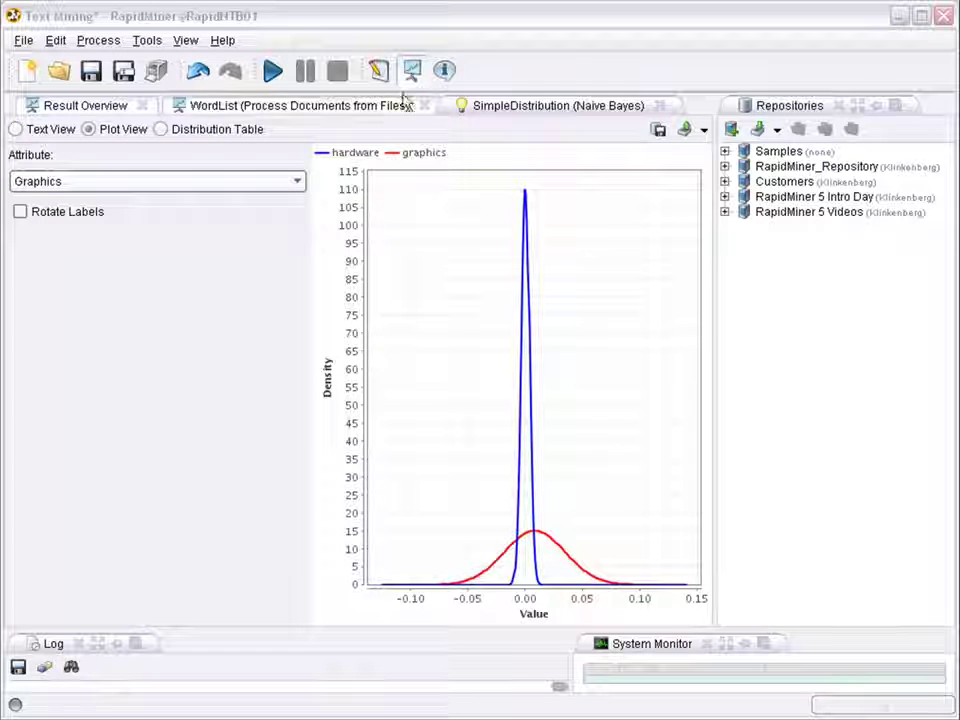
click(377, 72)
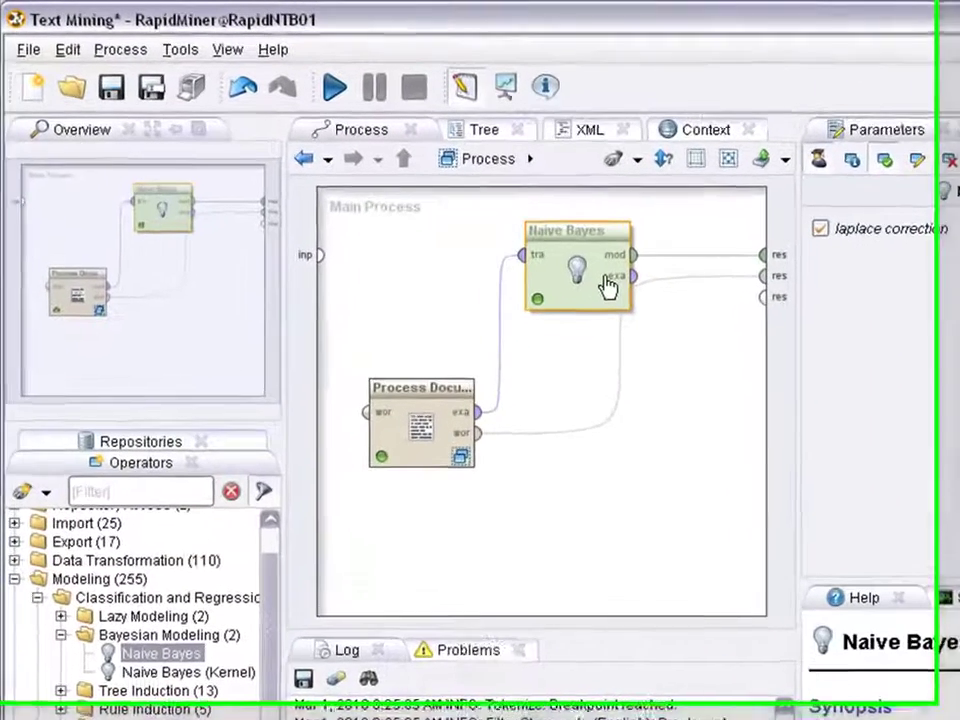